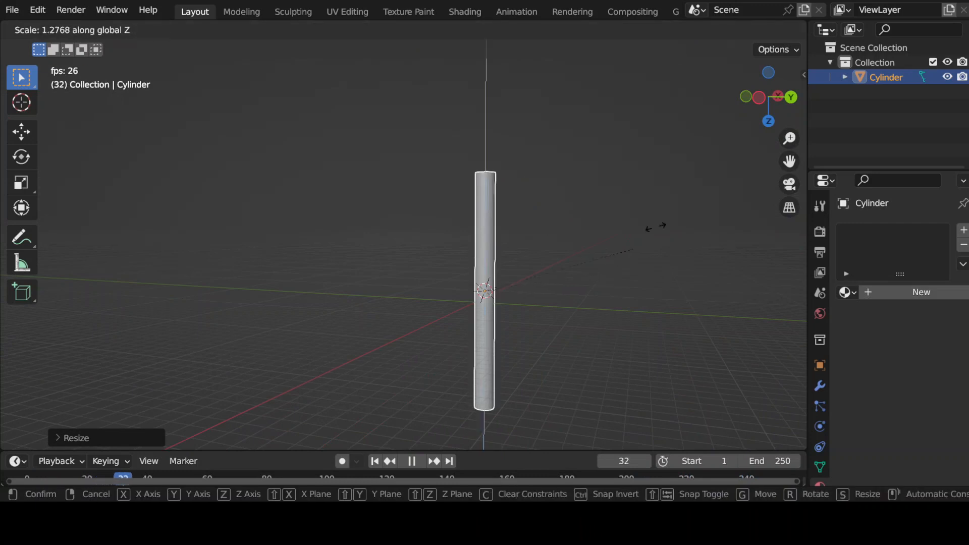
# - Stretch the cylinder along Z into a long, thin handle and move it so one end sits near the ground
pyautogui.press('g')
pyautogui.click(603, 75)
pyautogui.keyDown('shift'); pyautogui.moveTo(634, 164); pyautogui.dragTo(562, 259, button='middle'); pyautogui.keyUp('shift')
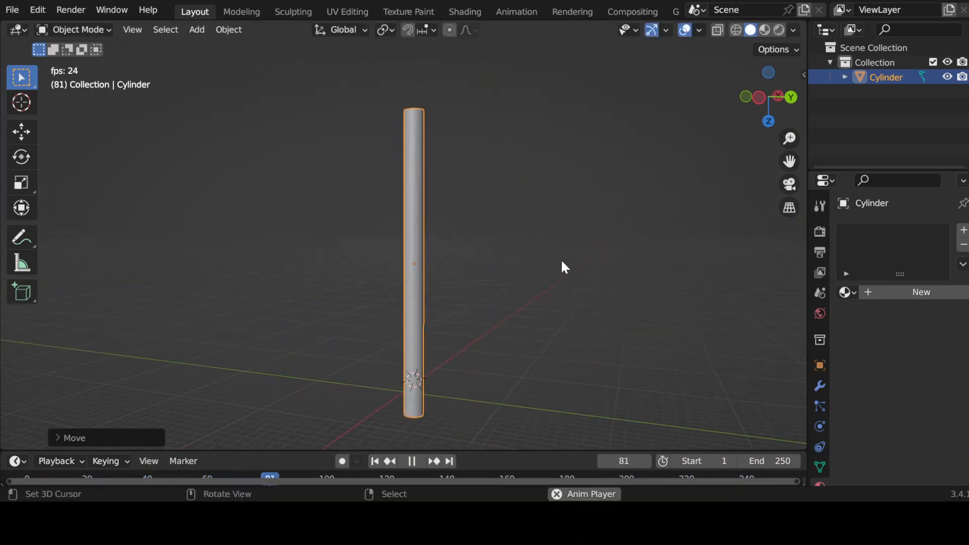
pyautogui.scroll(-2, 560, 259)
pyautogui.press('s')
pyautogui.press('z')
pyautogui.click(592, 243)
pyautogui.press('g')
pyautogui.press('z')
pyautogui.click(551, 211)
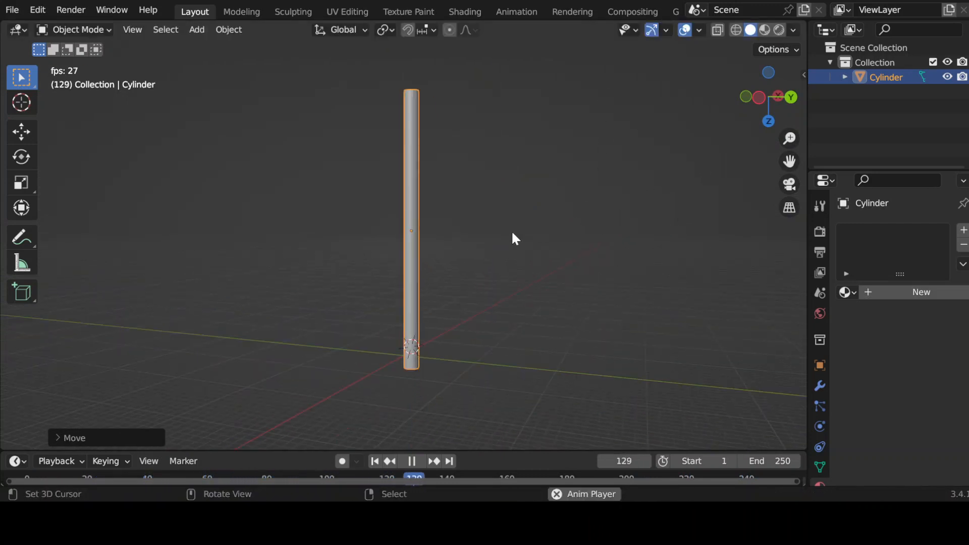
# - Add six evenly spaced loop cuts across the length of the handle
pyautogui.keyDown('shift'); pyautogui.moveTo(486, 244); pyautogui.dragTo(491, 260, button='middle'); pyautogui.keyUp('shift')
pyautogui.press('Tab')
pyautogui.hotkey('ctrl', 'r')
pyautogui.scroll(3, 423, 253)
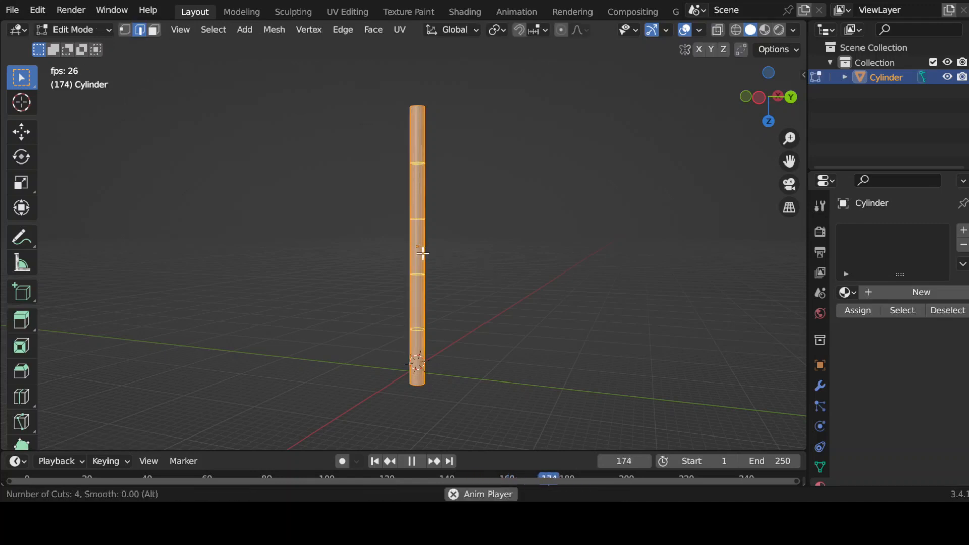
pyautogui.click(423, 253)
pyautogui.rightClick(423, 253)
# - Scale the cut loops to about 0.69 and spread them along Z so only the handle's ends flare
pyautogui.press('s')
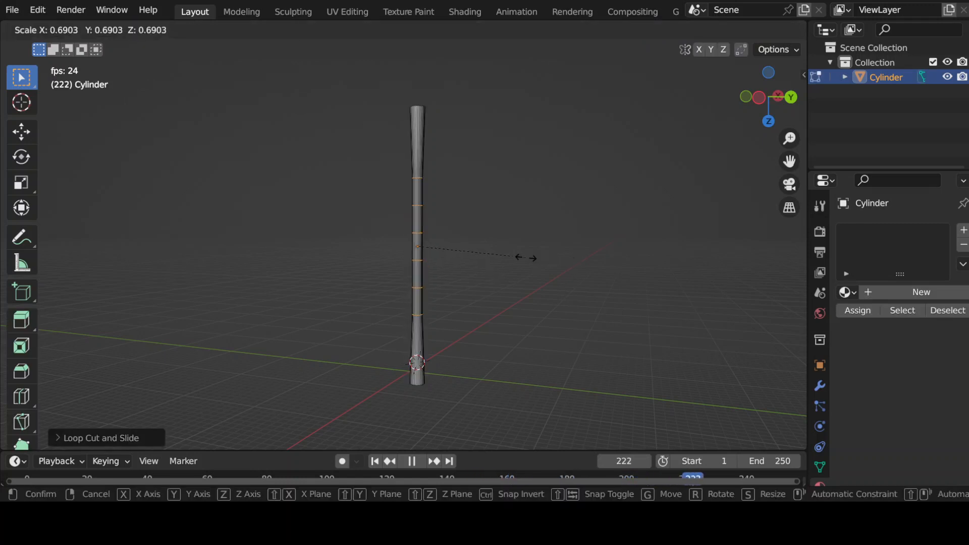
pyautogui.click(526, 258)
pyautogui.press('s')
pyautogui.press('z')
pyautogui.click(549, 221)
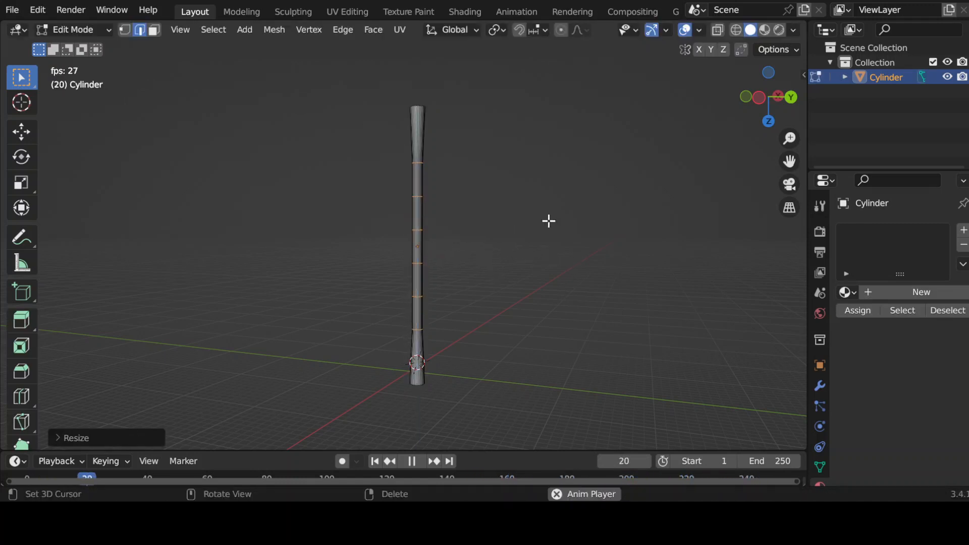
pyautogui.moveTo(487, 199); pyautogui.dragTo(506, 262, button='middle')
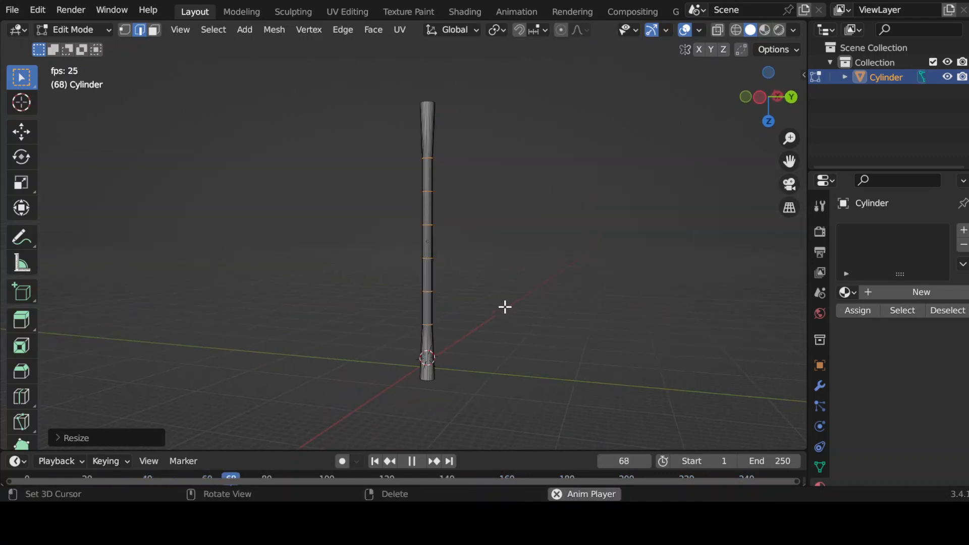
pyautogui.moveTo(487, 236); pyautogui.dragTo(534, 261)
pyautogui.press('Tab')
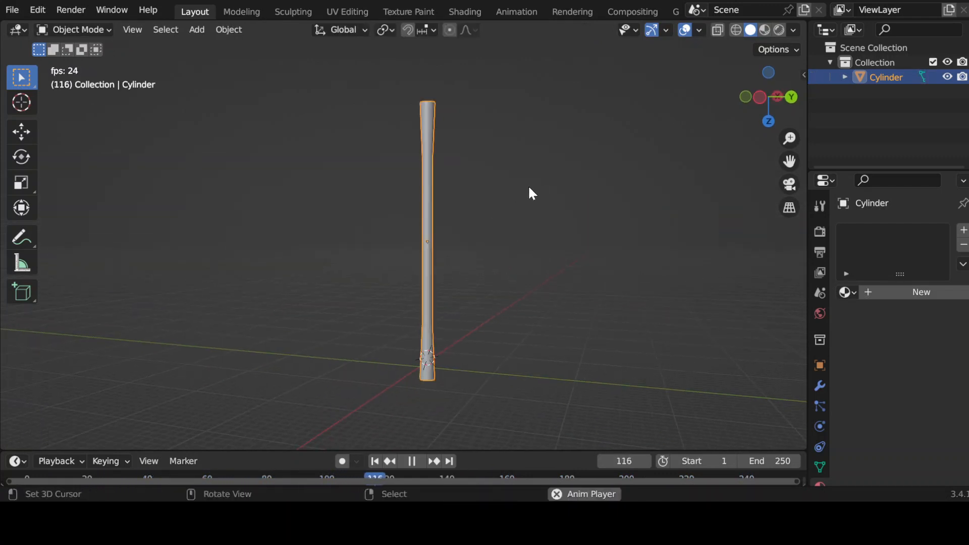
# - Place the 3D cursor at the centre of the handle's upper end
pyautogui.moveTo(455, 175); pyautogui.dragTo(467, 248, button='middle')
pyautogui.moveTo(559, 325)
pyautogui.mouseDown(button='middle')
pyautogui.moveTo(593, 283)
pyautogui.moveTo(573, 334)
pyautogui.mouseUp(button='middle')
pyautogui.click(765, 82)
pyautogui.keyDown('shift'); pyautogui.moveTo(183, 245); pyautogui.dragTo(254, 183, button='middle'); pyautogui.keyUp('shift')
pyautogui.scroll(4, 328, 254)
pyautogui.keyDown('shift'); pyautogui.moveTo(314, 303); pyautogui.dragTo(459, 292, button='middle'); pyautogui.keyUp('shift')
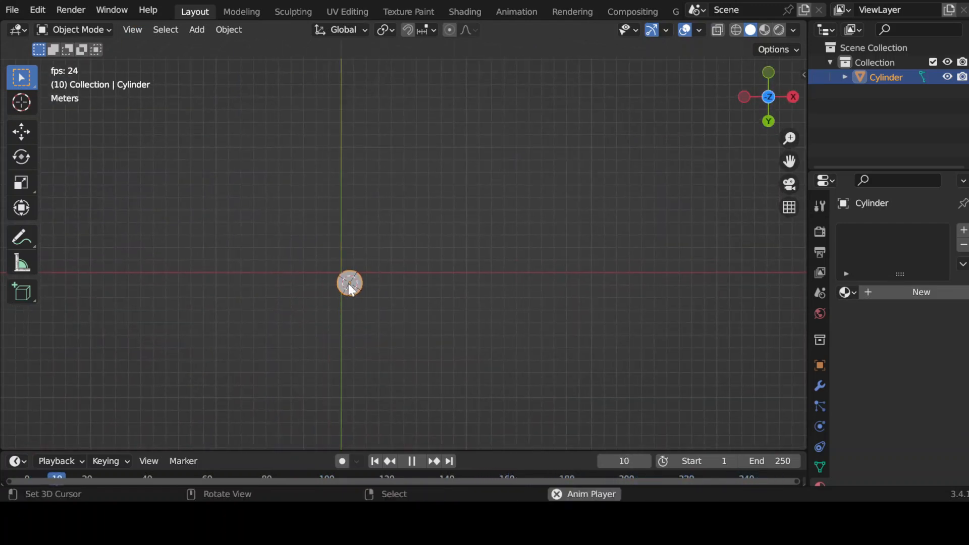
pyautogui.moveTo(350, 283); pyautogui.dragTo(493, 244, button='middle')
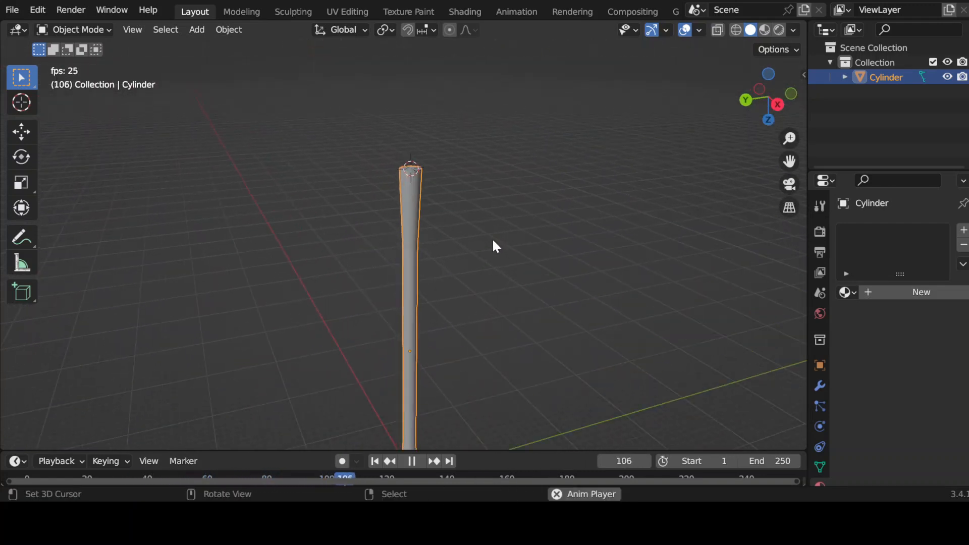
# - Add a cube at the 3D cursor and scale it down to a head-sized block on the handle
pyautogui.click(197, 29)
pyautogui.moveTo(223, 48)
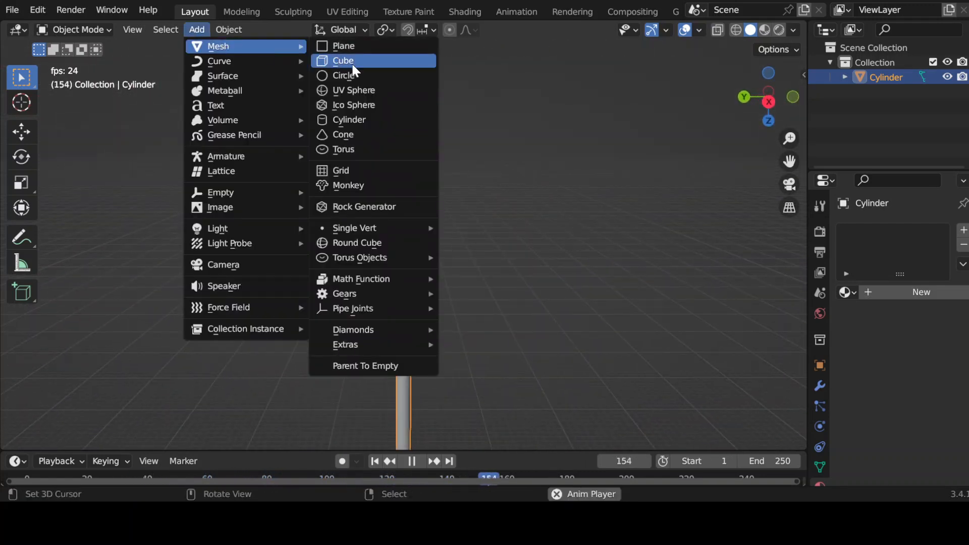
pyautogui.click(351, 62)
pyautogui.press('s')
pyautogui.click(416, 218)
pyautogui.moveTo(415, 218); pyautogui.dragTo(447, 325, button='middle')
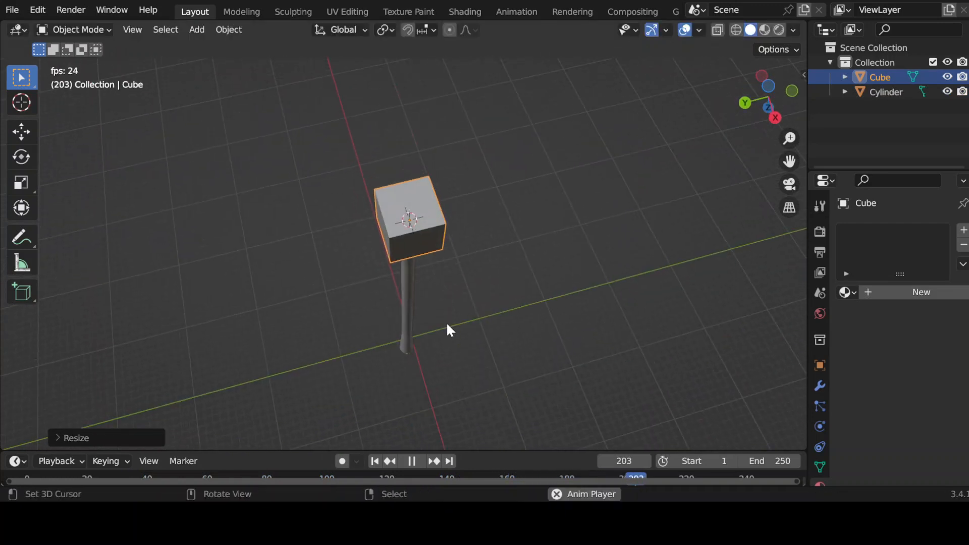
pyautogui.moveTo(520, 314); pyautogui.dragTo(463, 242, button='middle')
pyautogui.click(463, 242)
# - Extrude two opposite side faces of the cube and scale them outward into flared blades
pyautogui.press('Tab')
pyautogui.moveTo(538, 260); pyautogui.dragTo(433, 208, button='middle')
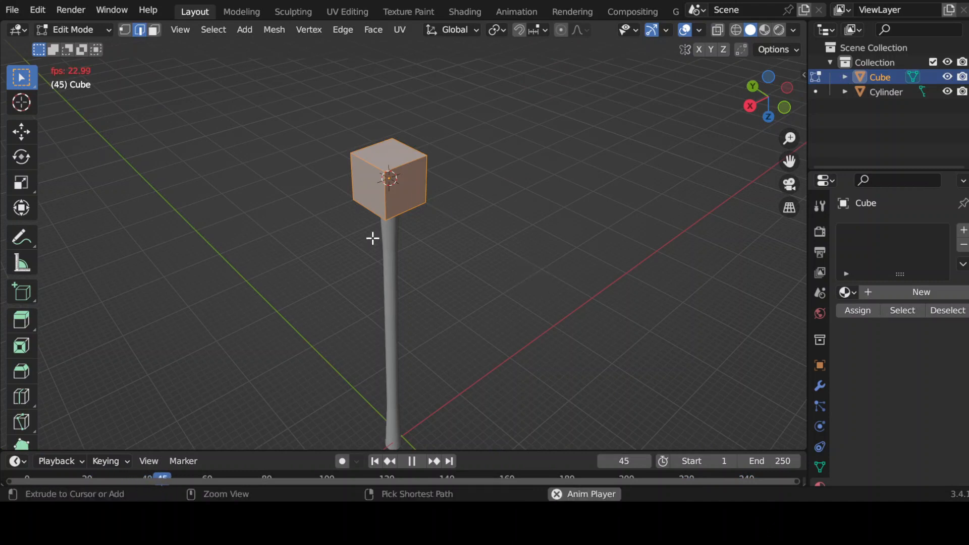
pyautogui.press('3')
pyautogui.rightClick(404, 199)
pyautogui.hotkey('ctrl', 'z')
pyautogui.moveTo(461, 268); pyautogui.dragTo(491, 287)
pyautogui.keyDown('shift'); pyautogui.click(411, 187); pyautogui.keyUp('shift')
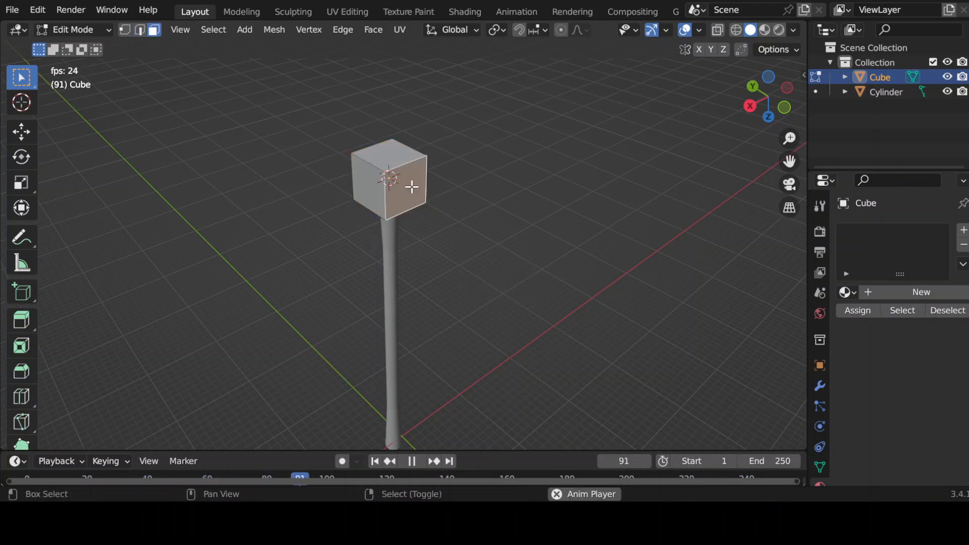
pyautogui.moveTo(438, 275); pyautogui.dragTo(586, 294, button='middle')
pyautogui.keyDown('shift'); pyautogui.click(417, 203); pyautogui.keyUp('shift')
pyautogui.moveTo(497, 219); pyautogui.dragTo(551, 226, button='middle')
pyautogui.press('e')
pyautogui.press('s')
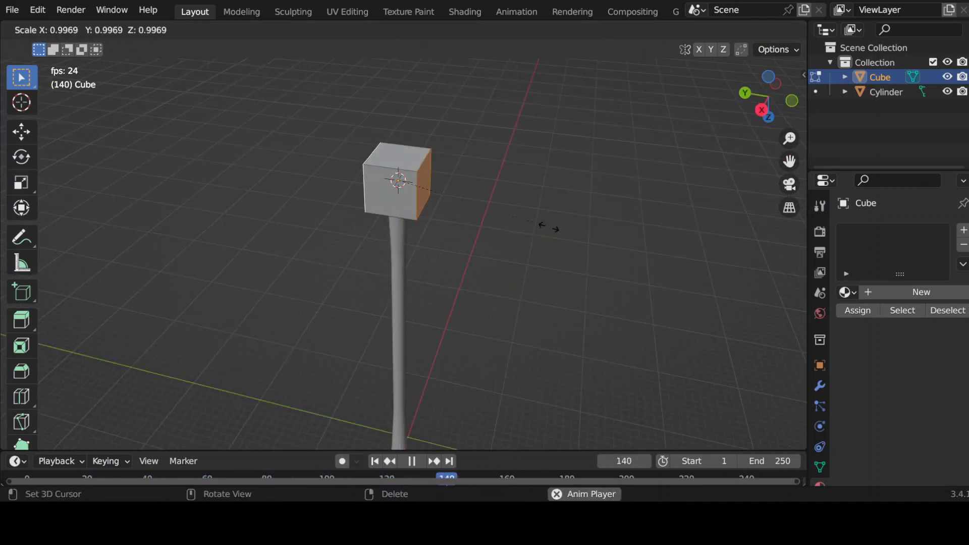
pyautogui.click(646, 227)
# - Enlarge the flared faces further and scale the whole head to about 0.70 along Y
pyautogui.moveTo(645, 227); pyautogui.dragTo(577, 260, button='middle')
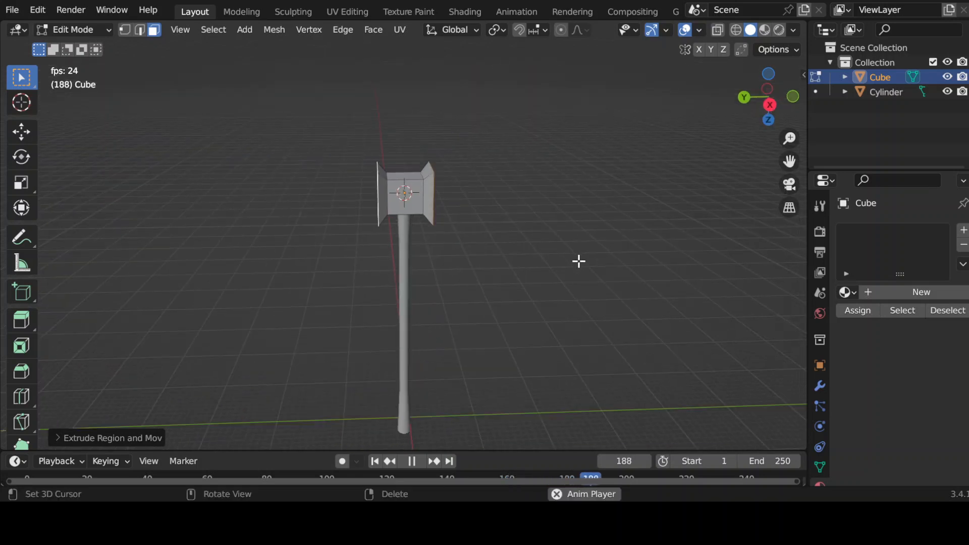
pyautogui.press('s')
pyautogui.click(576, 254)
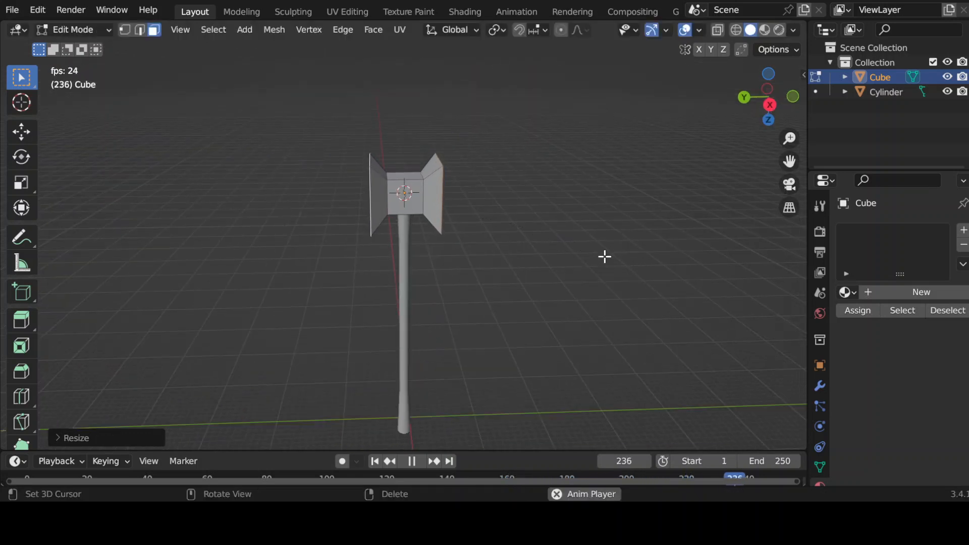
pyautogui.press('s')
pyautogui.press('y')
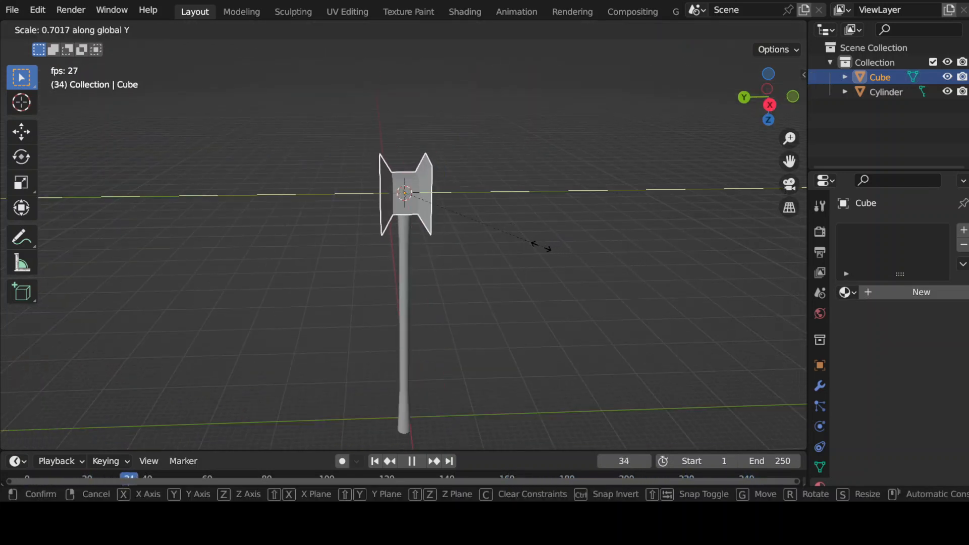
pyautogui.click(542, 247)
pyautogui.press('Tab')
# - Extrude the two outer blade faces again and shrink the new faces along Z
pyautogui.moveTo(543, 247); pyautogui.dragTo(376, 245, button='middle')
pyautogui.press('Tab')
pyautogui.moveTo(489, 244); pyautogui.dragTo(597, 287, button='middle')
pyautogui.press('e')
pyautogui.press('Escape')
pyautogui.press('s')
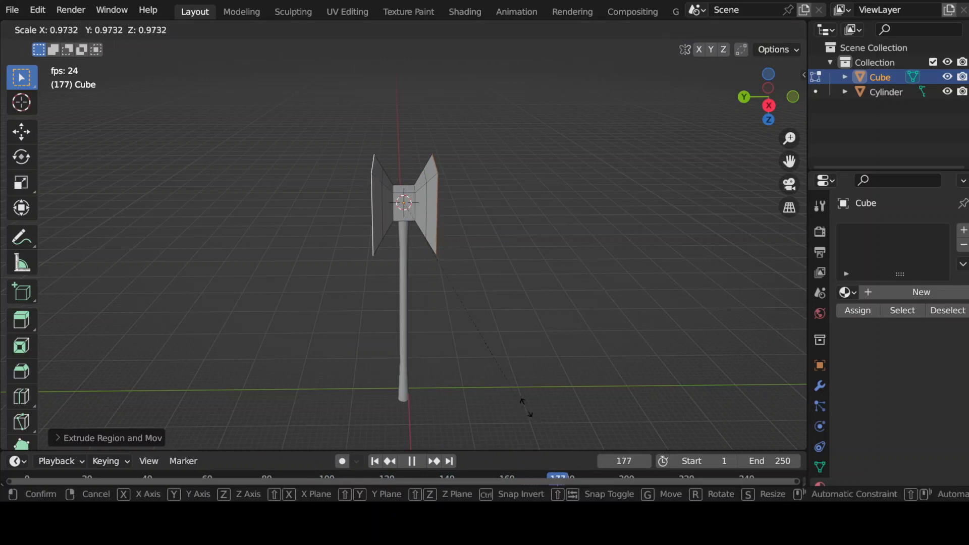
pyautogui.press('z')
pyautogui.click(417, 227)
# - Narrow the outer blade faces along X to give the axe head thin edges
pyautogui.moveTo(418, 227); pyautogui.dragTo(603, 280, button='middle')
pyautogui.press('s')
pyautogui.press('x')
pyautogui.click(417, 222)
pyautogui.press('Tab')
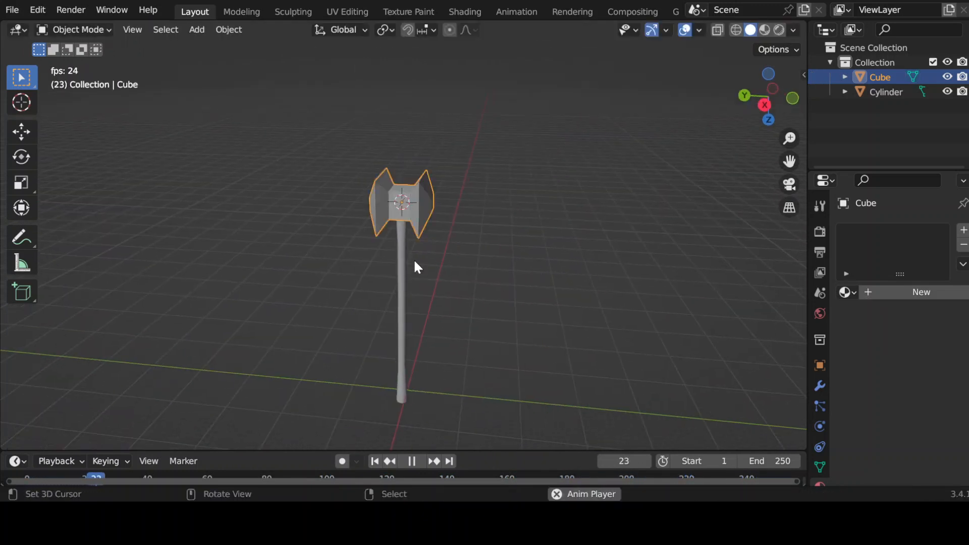
# - Duplicate the axe head and handle together four times along Y to make a row of five axes
pyautogui.keyDown('shift'); pyautogui.rightClick(404, 273); pyautogui.keyUp('shift')
pyautogui.hotkey('shift', 'd')
pyautogui.press('y')
pyautogui.click(605, 338)
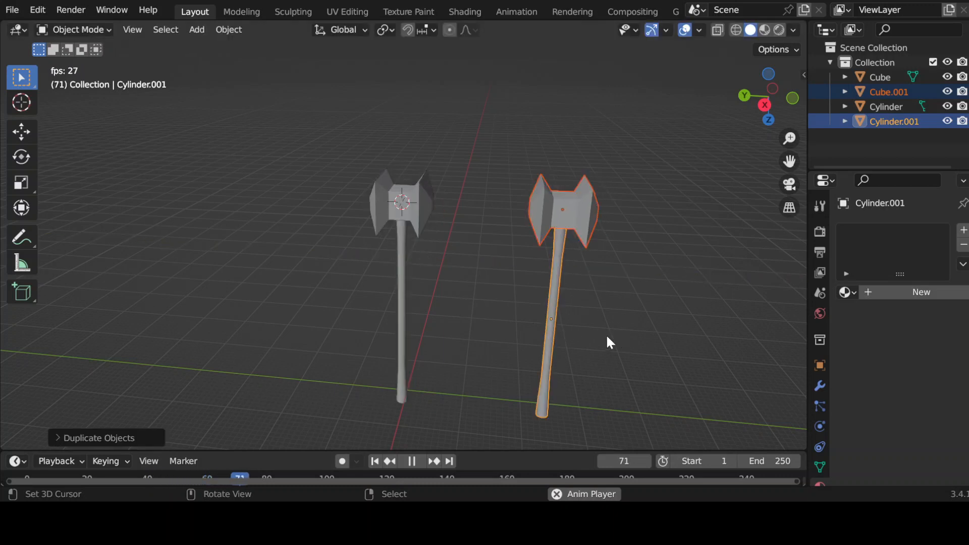
pyautogui.moveTo(610, 342); pyautogui.dragTo(549, 296, button='middle')
pyautogui.hotkey('shift', 'd')
pyautogui.press('y')
pyautogui.click(659, 320)
pyautogui.keyDown('shift'); pyautogui.moveTo(668, 321); pyautogui.dragTo(487, 298, button='middle'); pyautogui.keyUp('shift')
pyautogui.hotkey('shift', 'd')
pyautogui.press('y')
pyautogui.click(628, 313)
pyautogui.keyDown('shift'); pyautogui.moveTo(627, 314); pyautogui.dragTo(578, 334, button='middle'); pyautogui.keyUp('shift')
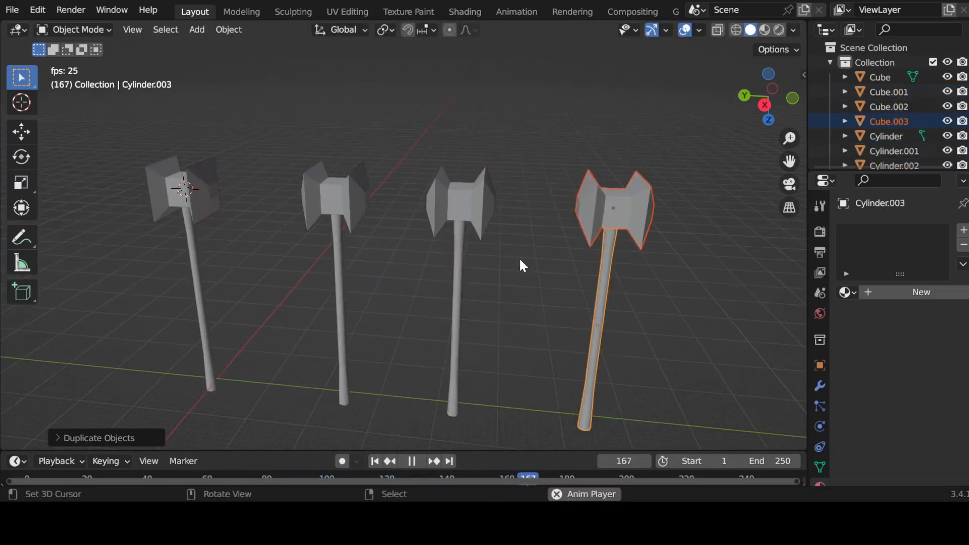
pyautogui.hotkey('shift', 'd')
pyautogui.press('y')
pyautogui.click(743, 309)
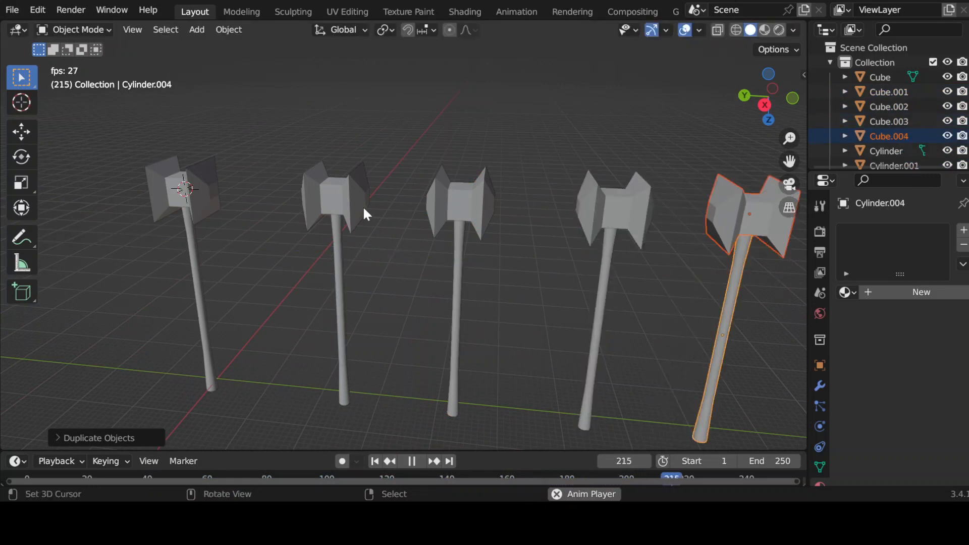
pyautogui.moveTo(360, 206); pyautogui.dragTo(357, 203, button='right')
pyautogui.scroll(2, 410, 275)
pyautogui.keyDown('shift'); pyautogui.moveTo(389, 283); pyautogui.dragTo(483, 302, button='middle'); pyautogui.keyUp('shift')
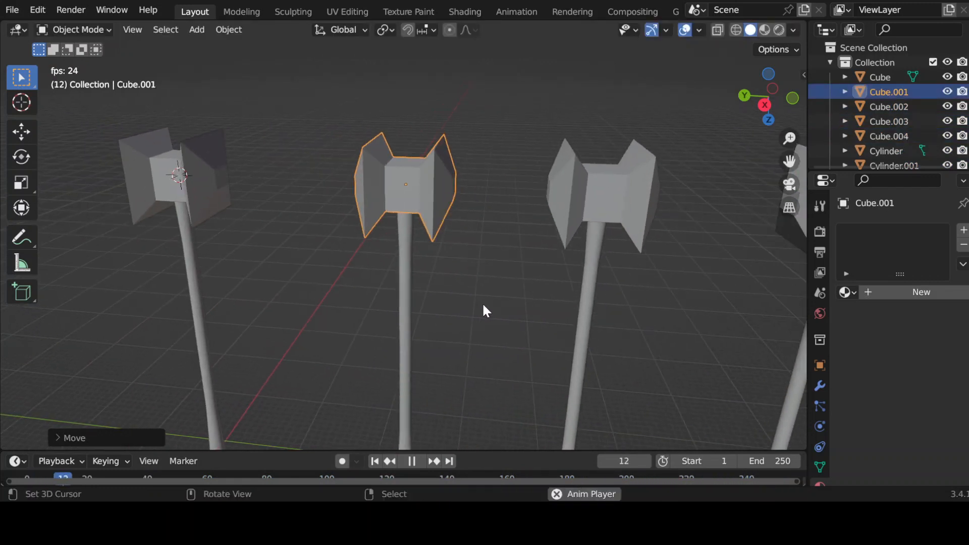
pyautogui.scroll(-3, 483, 302)
pyautogui.rightClick(504, 240)
pyautogui.press('Tab')
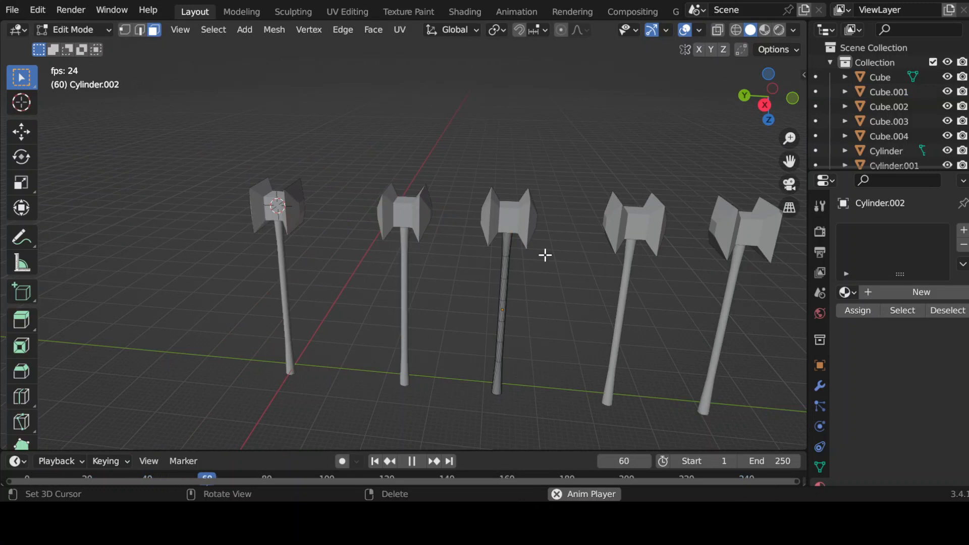
pyautogui.press('Tab')
# - Stretch the outer faces of the third axe's head along Y
pyautogui.rightClick(508, 226)
pyautogui.keyDown('shift'); pyautogui.moveTo(608, 291); pyautogui.dragTo(499, 274, button='middle'); pyautogui.keyUp('shift')
pyautogui.press('Tab')
pyautogui.press('s')
pyautogui.press('y')
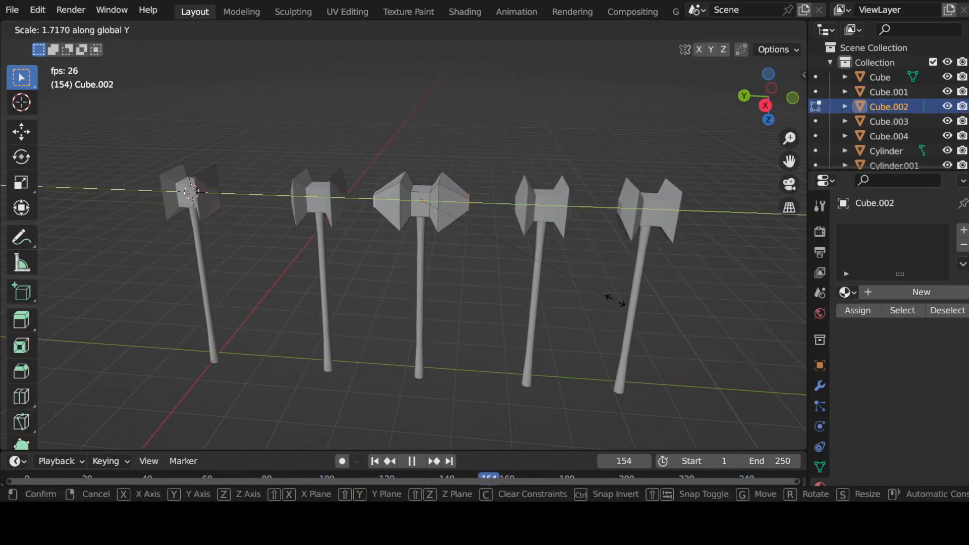
pyautogui.click(595, 294)
# - Enlarge the third head's outer faces along Z and along X to form blocky hammer ends
pyautogui.press('s')
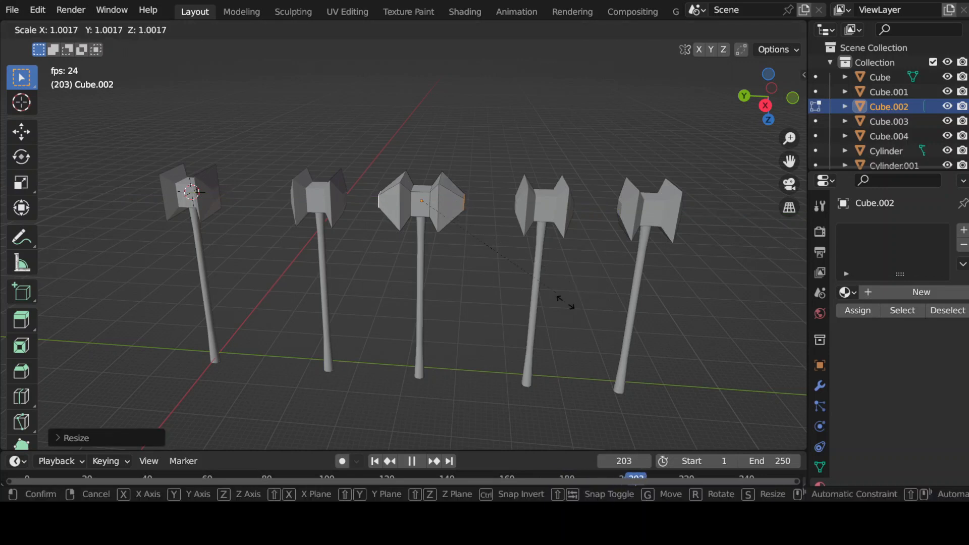
pyautogui.press('z')
pyautogui.click(505, 366)
pyautogui.moveTo(498, 310); pyautogui.dragTo(357, 347, button='middle')
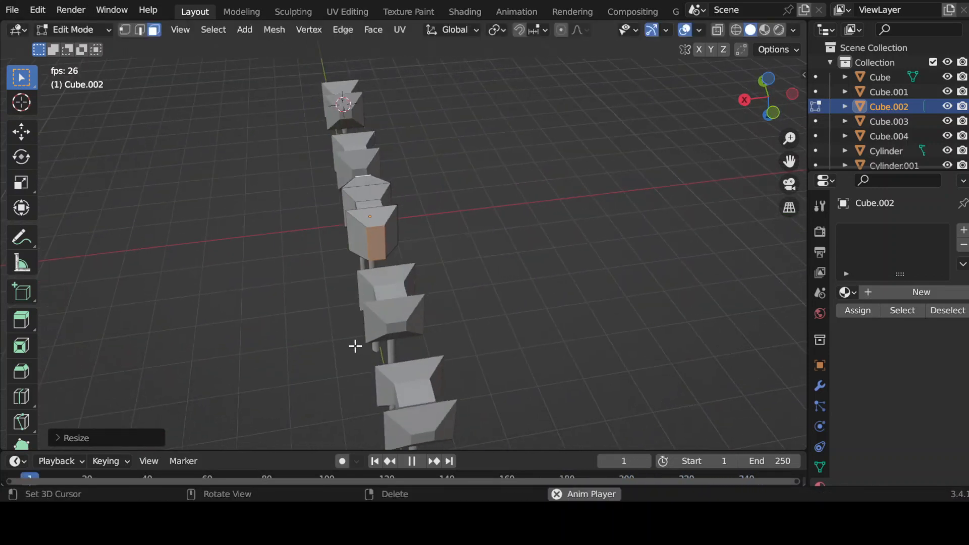
pyautogui.press('s')
pyautogui.press('x')
pyautogui.click(644, 251)
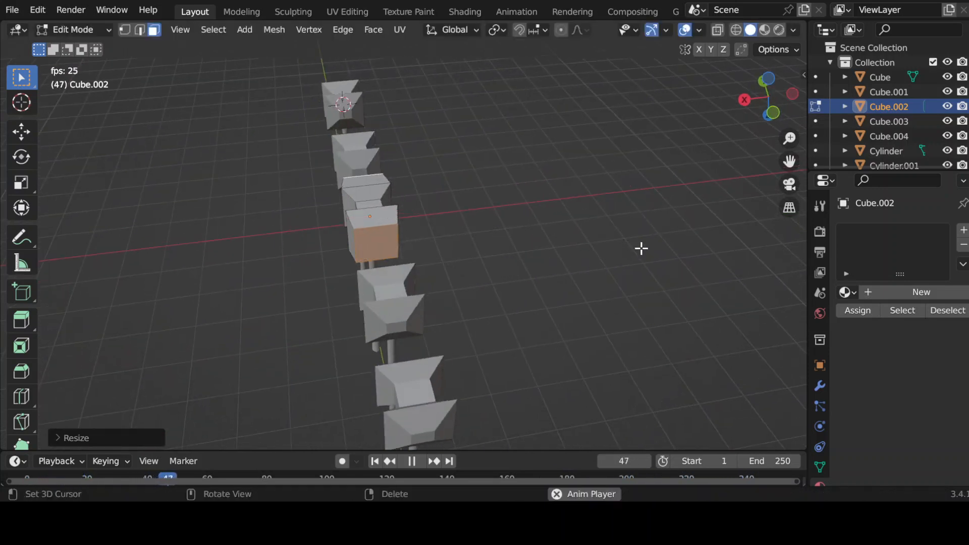
# - Scale the whole hammer head down slightly in object mode
pyautogui.moveTo(640, 247); pyautogui.dragTo(479, 241, button='middle')
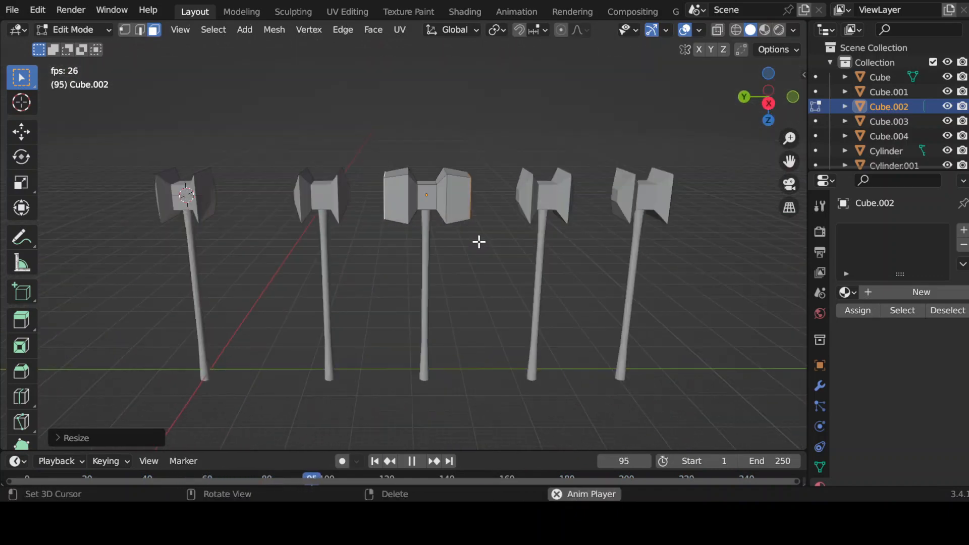
pyautogui.press('Tab')
pyautogui.press('s')
pyautogui.click(495, 241)
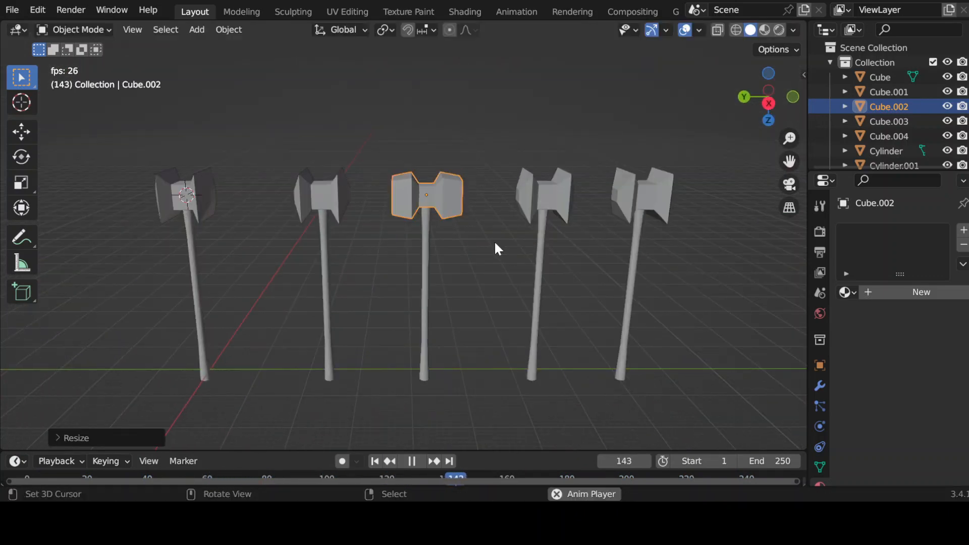
# - Duplicate the hammer head and handle together twice, placing the copies in a row behind it along X
pyautogui.keyDown('shift'); pyautogui.click(428, 265); pyautogui.keyUp('shift')
pyautogui.moveTo(446, 277); pyautogui.dragTo(448, 327, button='middle')
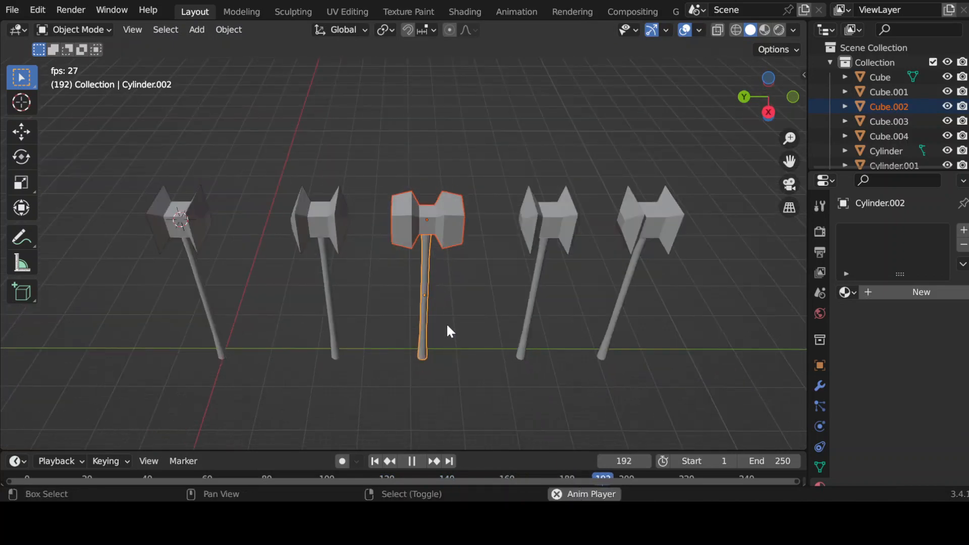
pyautogui.hotkey('shift', 'd')
pyautogui.press('z')
pyautogui.click(453, 262)
pyautogui.moveTo(482, 260); pyautogui.dragTo(463, 292, button='middle')
pyautogui.hotkey('shift', 'd')
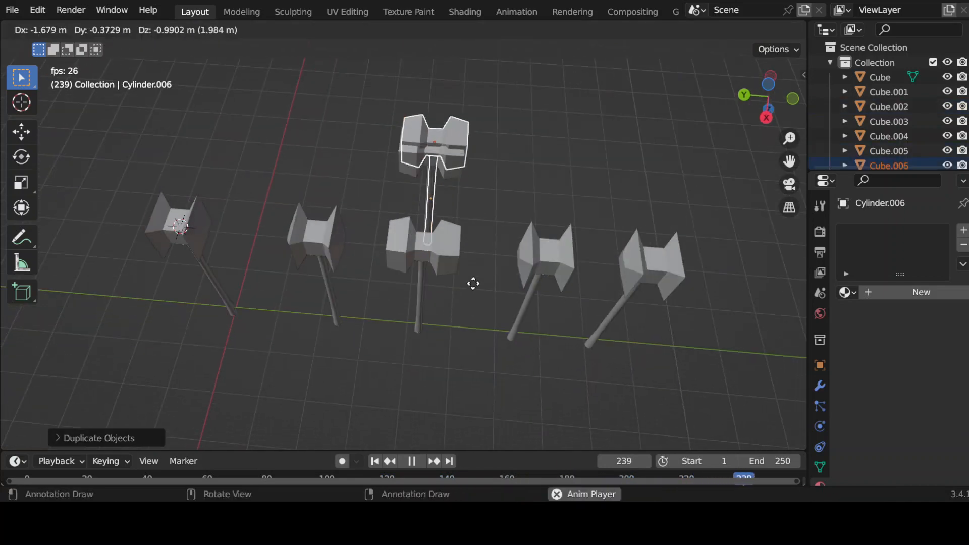
pyautogui.press('x')
pyautogui.click(486, 220)
pyautogui.keyDown('shift'); pyautogui.moveTo(458, 172); pyautogui.dragTo(453, 201, button='middle'); pyautogui.keyUp('shift')
# - Taper the head of the nearer hammer copy by shrinking its outer faces along Z and X
pyautogui.click(439, 233)
pyautogui.press('Tab')
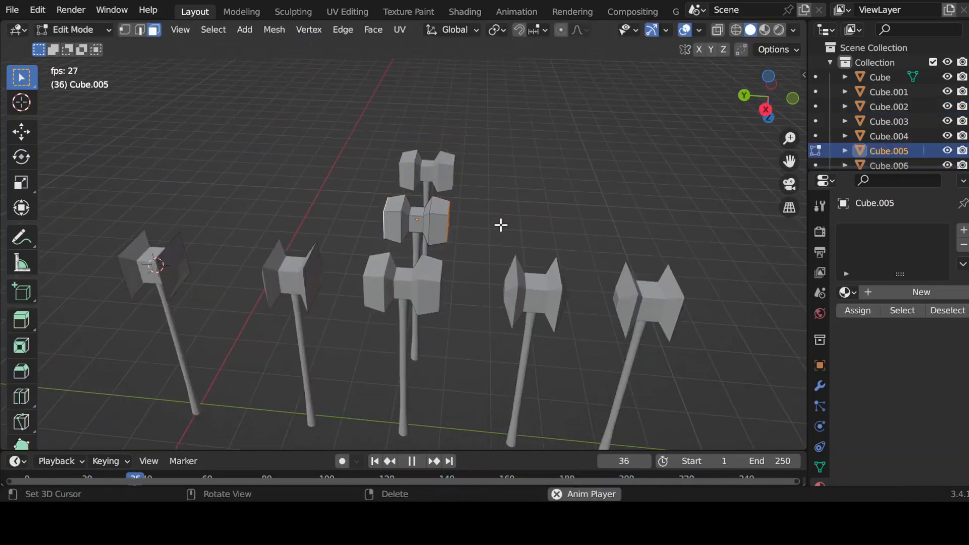
pyautogui.moveTo(470, 326); pyautogui.dragTo(459, 316, button='middle')
pyautogui.press('s')
pyautogui.press('z')
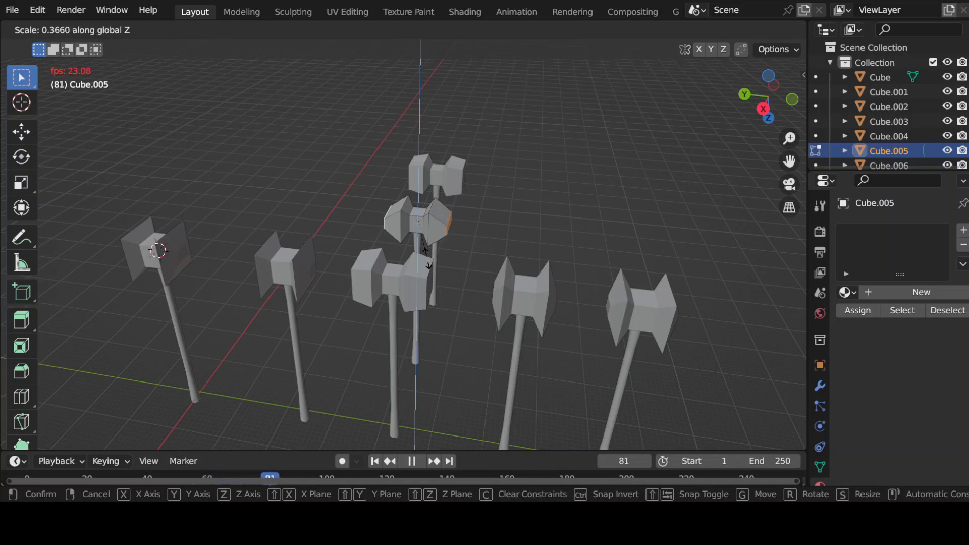
pyautogui.click(427, 252)
pyautogui.moveTo(433, 249); pyautogui.dragTo(533, 235, button='middle')
pyautogui.press('s')
pyautogui.press('x')
pyautogui.click(436, 234)
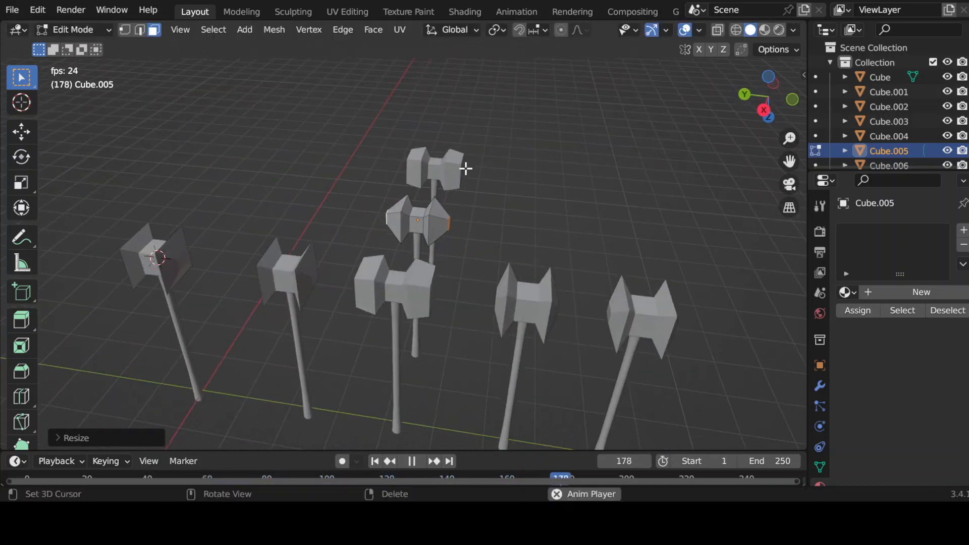
# - Narrow the outer faces of the farthest hammer copy's head along X
pyautogui.press('Tab')
pyautogui.click(465, 167)
pyautogui.moveTo(464, 167); pyautogui.dragTo(560, 222, button='middle')
pyautogui.press('Tab')
pyautogui.press('s')
pyautogui.press('x')
pyautogui.click(544, 218)
pyautogui.press('Tab')
# - Duplicate the tapered middle hammer's head and handle together and place the copy beside it along Y
pyautogui.click(438, 223)
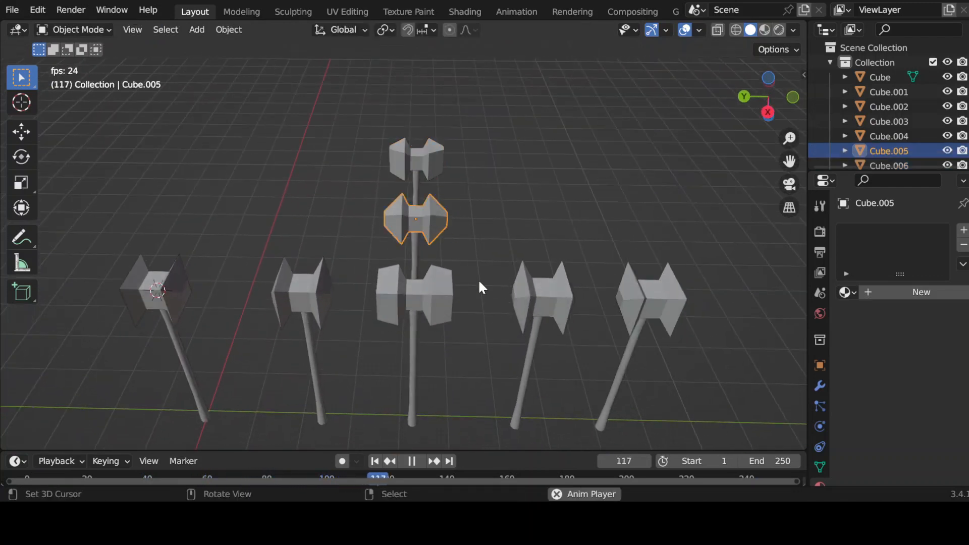
pyautogui.moveTo(480, 287); pyautogui.dragTo(471, 254, button='middle')
pyautogui.press('Tab')
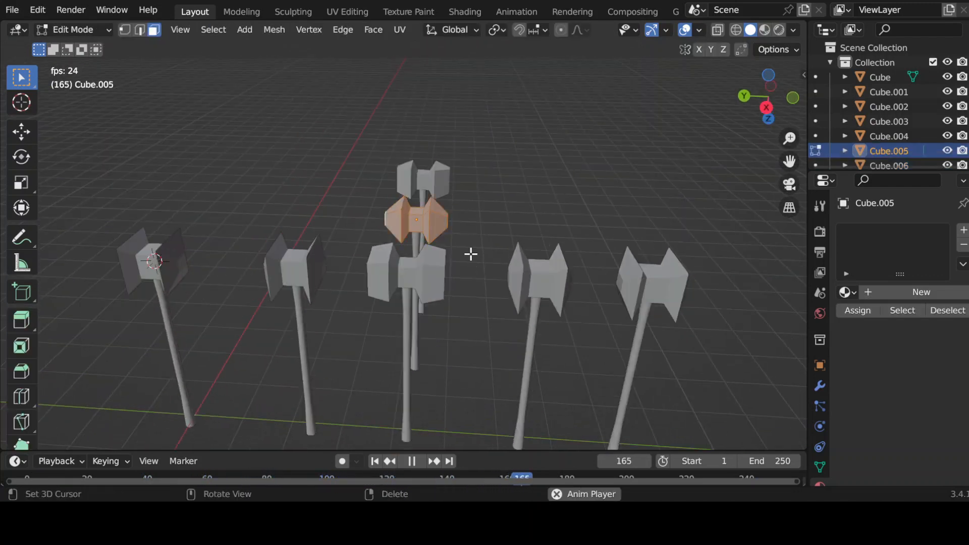
pyautogui.press('Tab')
pyautogui.keyDown('shift'); pyautogui.click(415, 240); pyautogui.keyUp('shift')
pyautogui.moveTo(454, 248); pyautogui.dragTo(464, 280, button='middle')
pyautogui.hotkey('shift', 'd')
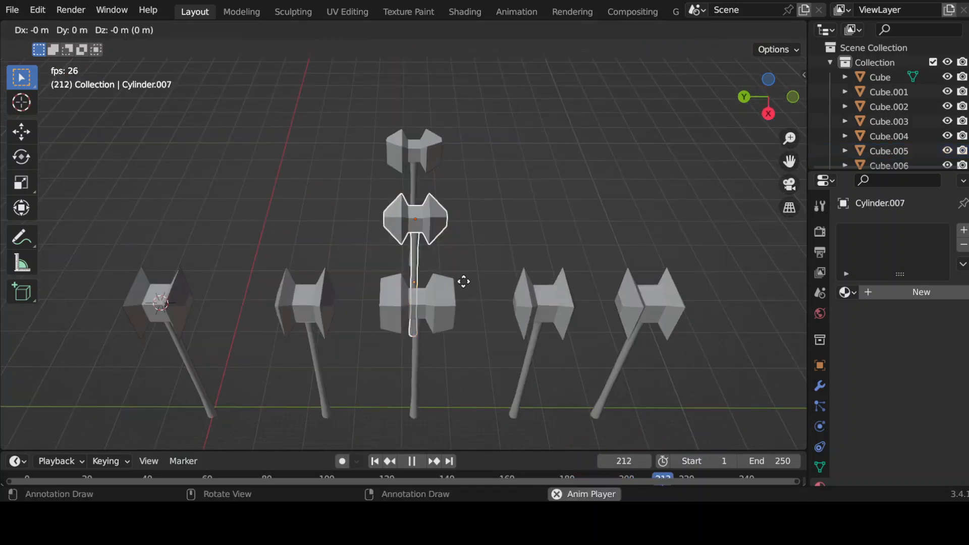
pyautogui.press('y')
pyautogui.click(547, 283)
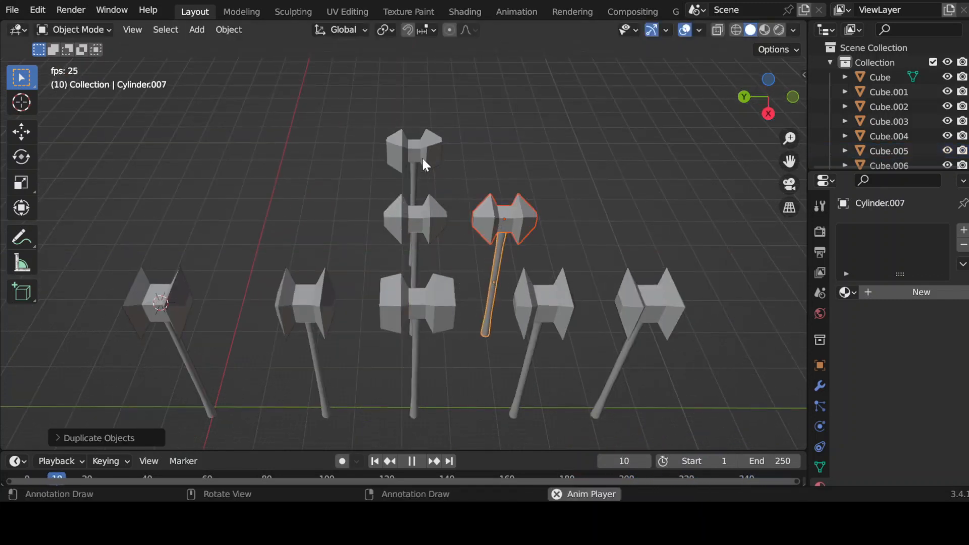
# - Duplicate the farthest hammer and place the copy beside it along Y
pyautogui.hotkey('shift', 'd')
pyautogui.press('y')
pyautogui.click(522, 174)
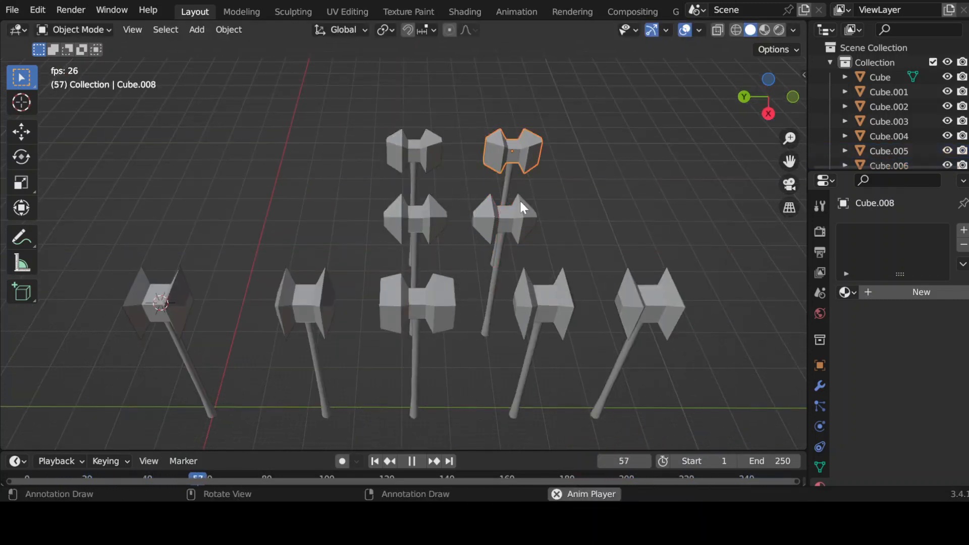
# - Bevel all edges of the farthest copy's head by about 0.18 m
pyautogui.press('Tab')
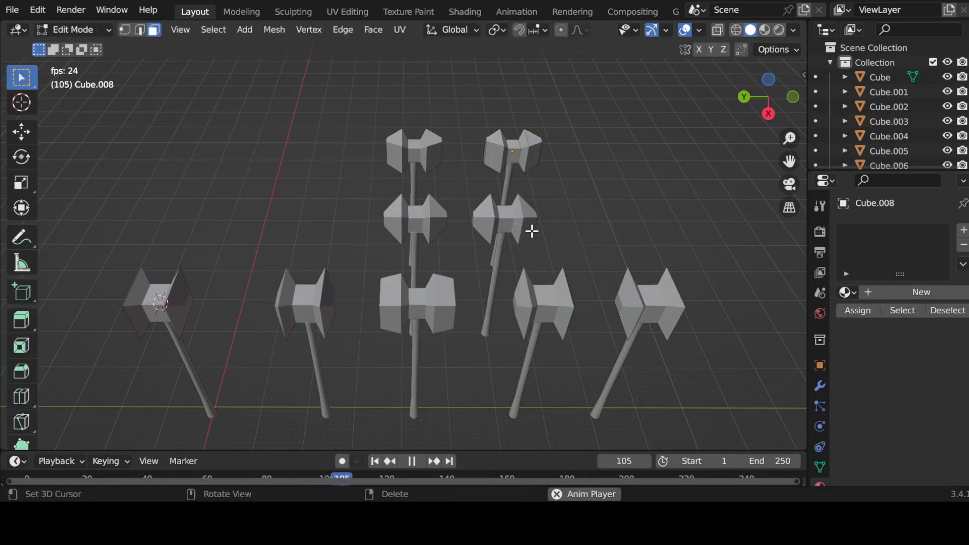
pyautogui.press('a')
pyautogui.hotkey('ctrl', 'b')
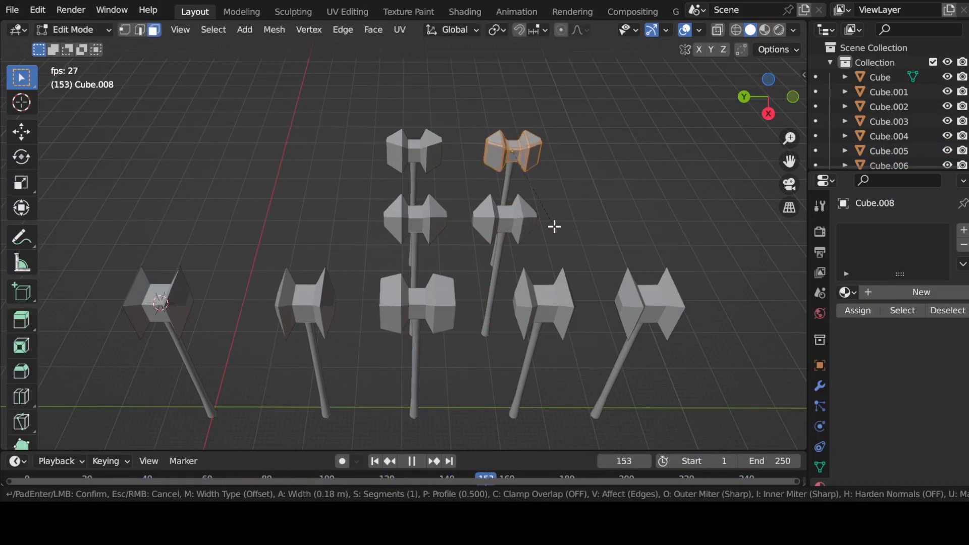
pyautogui.click(555, 227)
pyautogui.press('Tab')
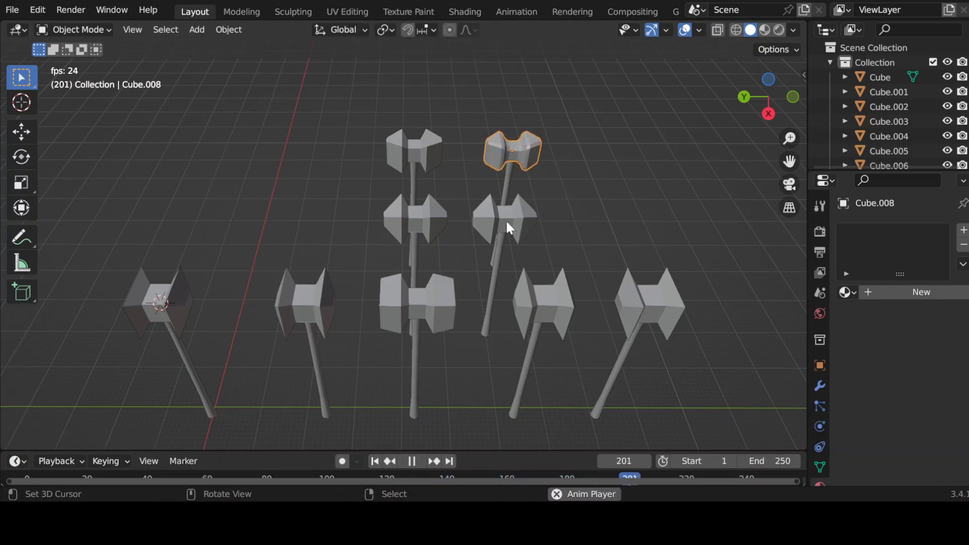
# - Bevel all edges of the tapered hammer copy's head in the middle row
pyautogui.press('Tab')
pyautogui.hotkey('ctrl', 'b')
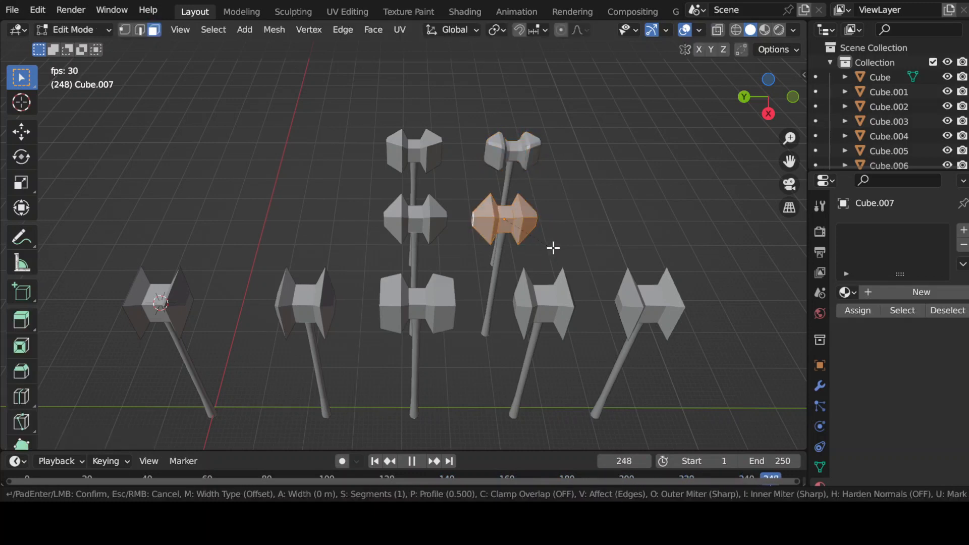
pyautogui.click(555, 255)
pyautogui.press('Tab')
# - Duplicate the front blocky hammer with its handle and place the copy in the second row, offset along Y behind the second axe
pyautogui.moveTo(555, 255); pyautogui.dragTo(519, 242, button='middle')
pyautogui.click(445, 286)
pyautogui.moveTo(450, 300); pyautogui.dragTo(549, 310, button='middle')
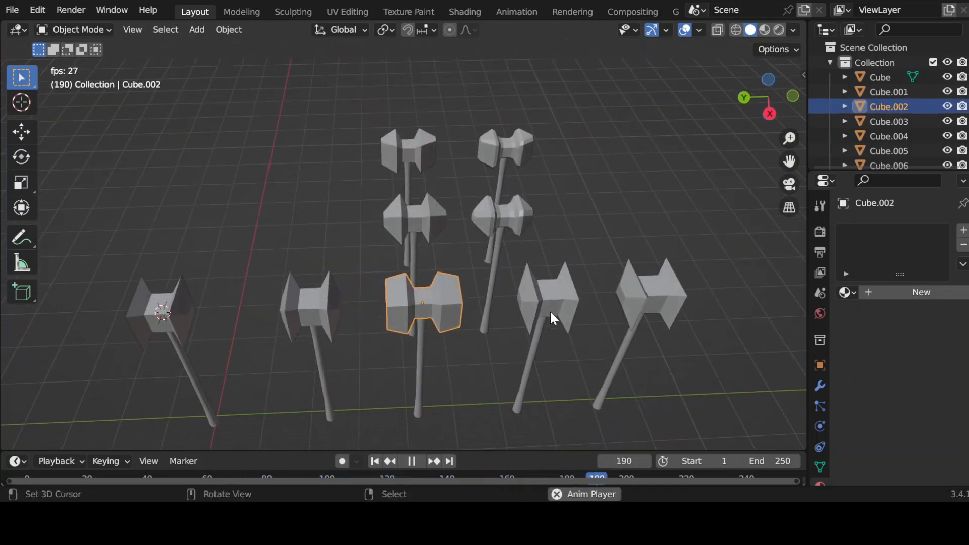
pyautogui.press('Tab')
pyautogui.press('Tab')
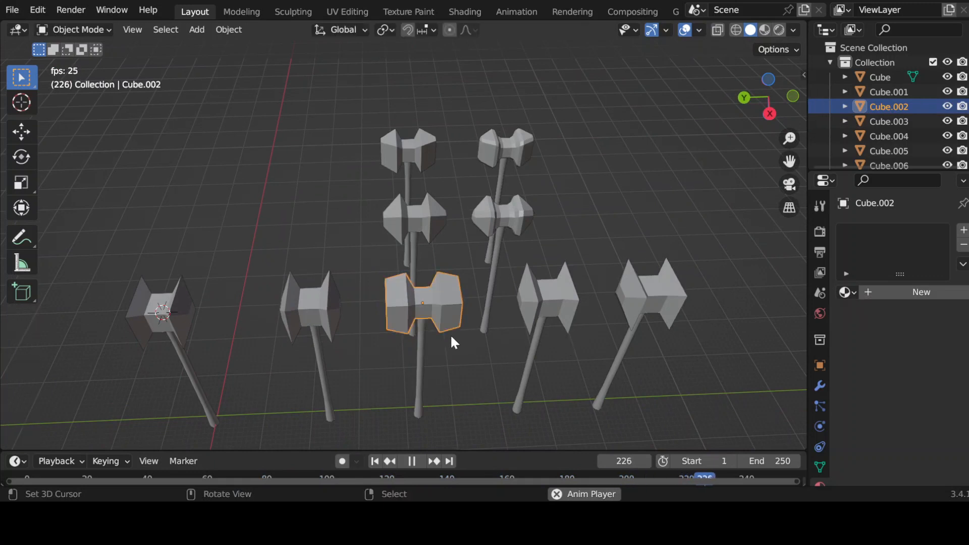
pyautogui.keyDown('shift'); pyautogui.click(418, 356); pyautogui.keyUp('shift')
pyautogui.hotkey('shift', 'd')
pyautogui.press('z')
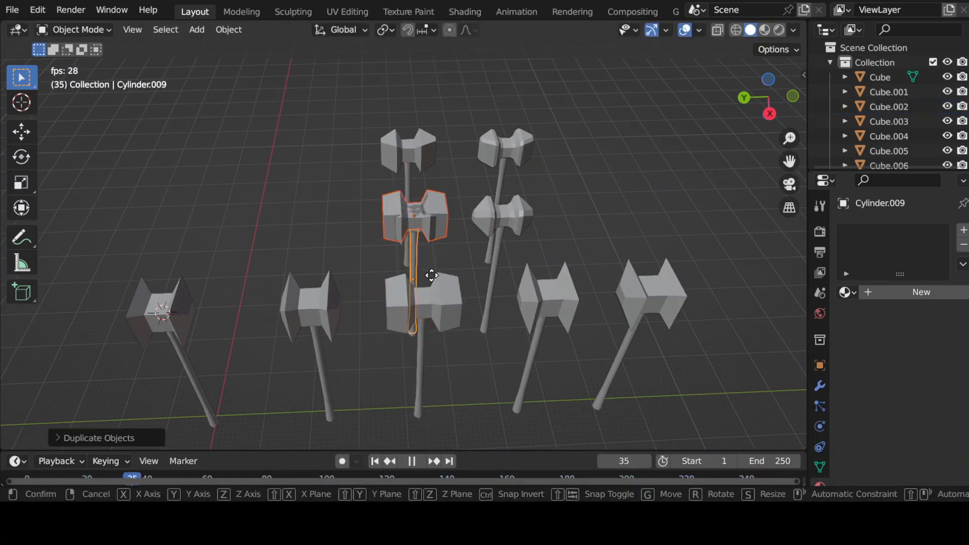
pyautogui.press('y')
pyautogui.click(331, 232)
# - Bevel all edges of the second-row blocky hammer copy's head by about 0.26 m
pyautogui.click(331, 232)
pyautogui.press('Tab')
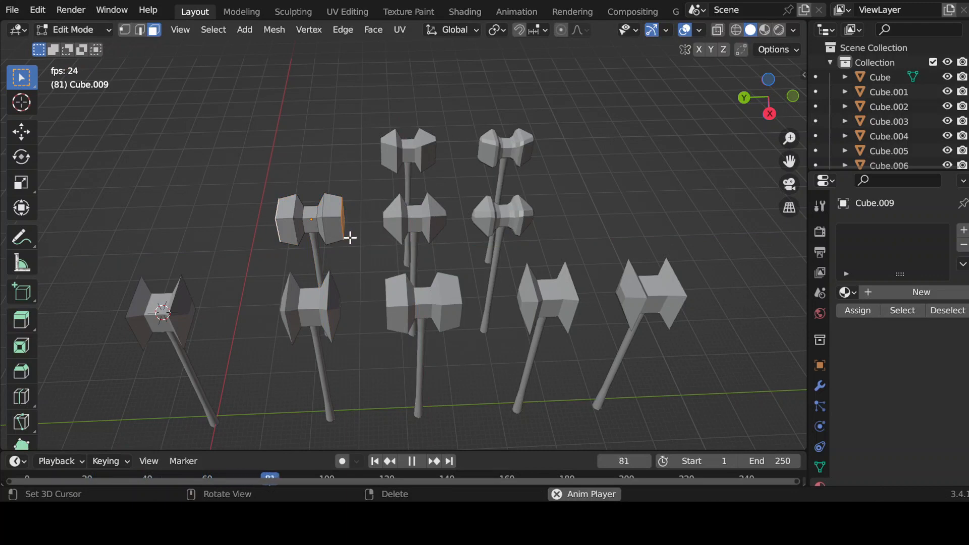
pyautogui.press('a')
pyautogui.hotkey('ctrl', 'b')
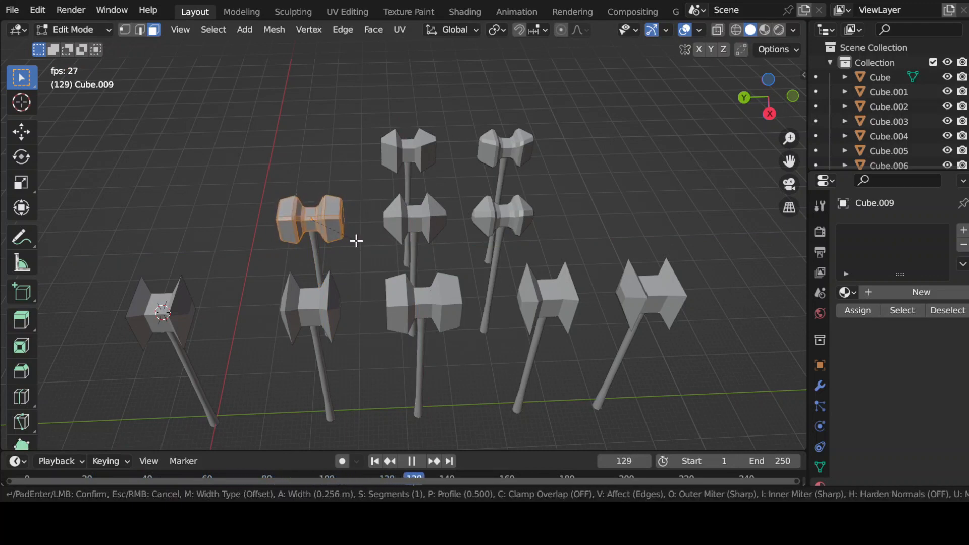
pyautogui.click(357, 241)
pyautogui.press('Tab')
# - Duplicate the beveled blocky hammer with its handle and place the copy farther along Y in the second row
pyautogui.keyDown('shift'); pyautogui.click(316, 241); pyautogui.keyUp('shift')
pyautogui.hotkey('shift', 'd')
pyautogui.press('y')
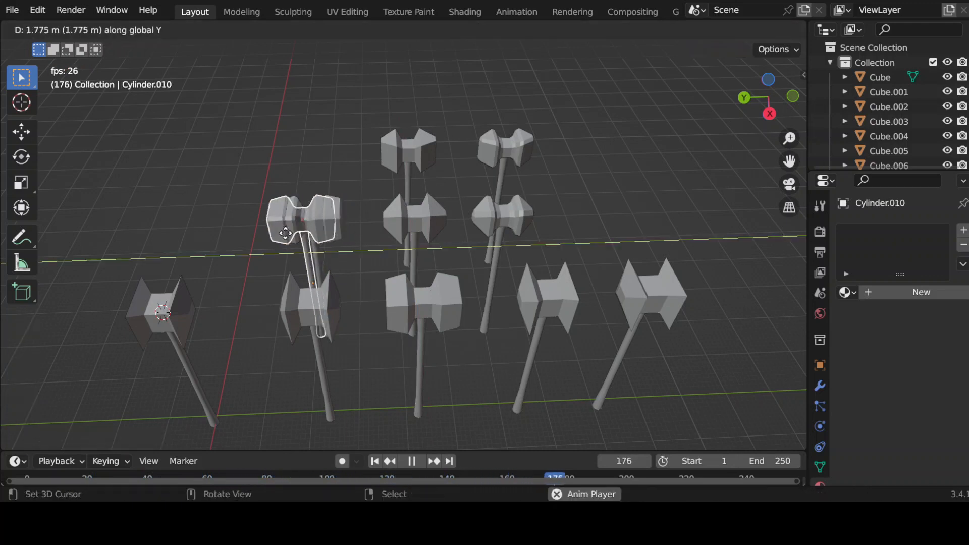
pyautogui.click(237, 223)
# - Try to bevel the already beveled head of this outer copy again by about 0.26 m
pyautogui.click(235, 222)
pyautogui.press('Tab')
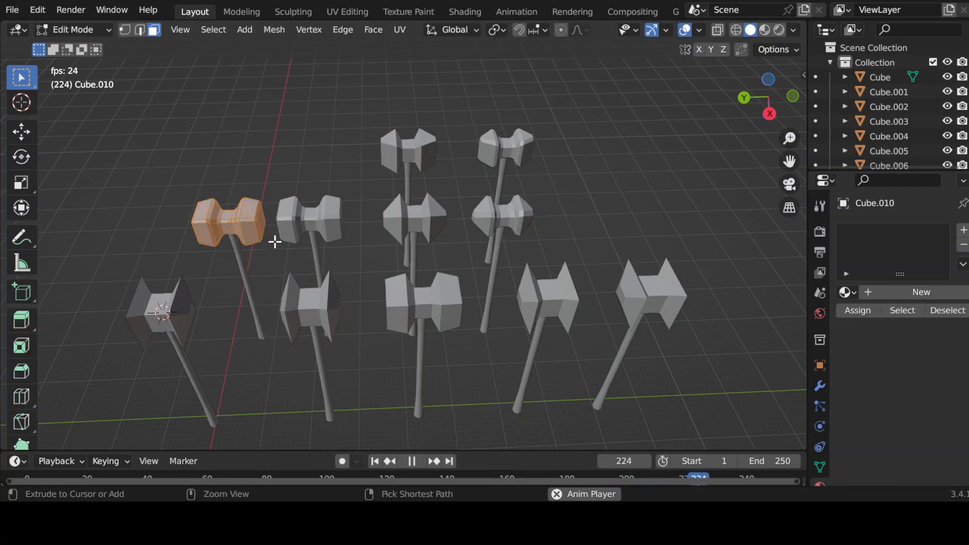
pyautogui.hotkey('ctrl', 'b')
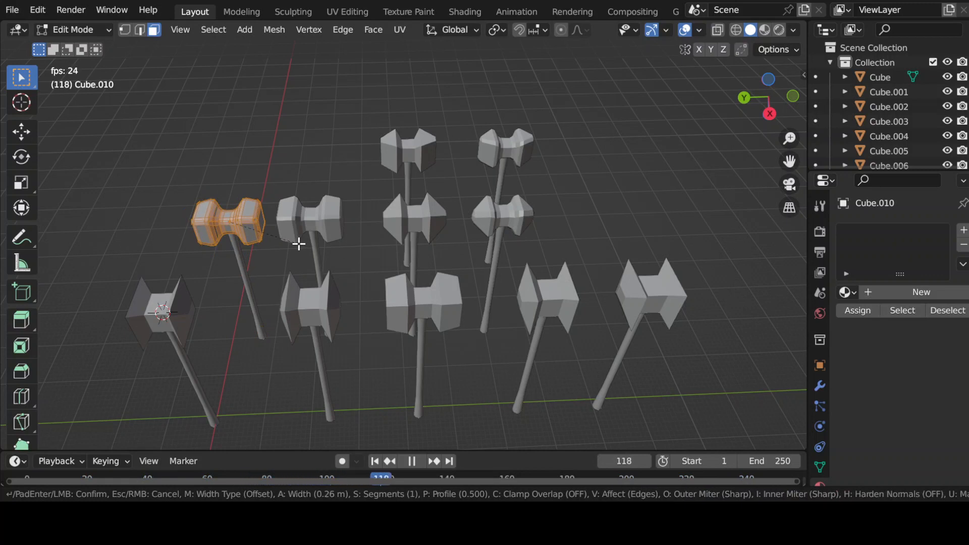
pyautogui.click(298, 244)
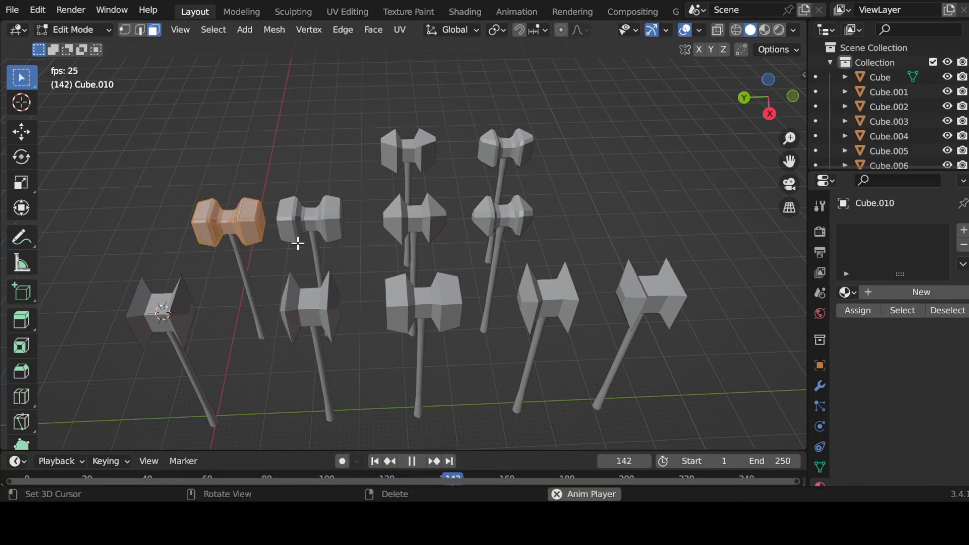
# - Delete the head and handle of the outer beveled hammer copy
pyautogui.press('Tab')
pyautogui.press('x')
pyautogui.click(254, 226)
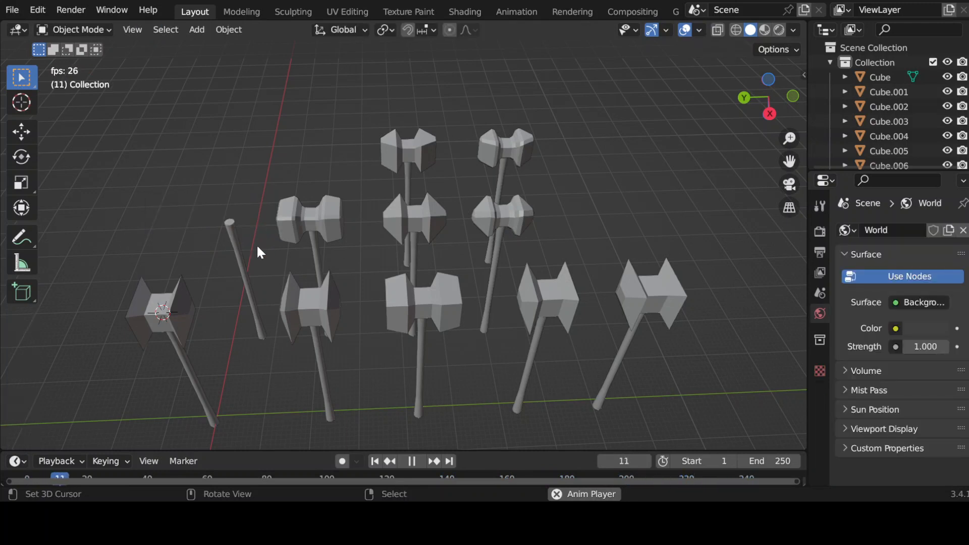
pyautogui.click(244, 242)
pyautogui.press('x')
pyautogui.click(243, 235)
# - Duplicate the front blocky hammer with its handle, moving the copy along Y and back along X behind the first axe
pyautogui.click(402, 323)
pyautogui.keyDown('shift'); pyautogui.click(415, 353); pyautogui.keyUp('shift')
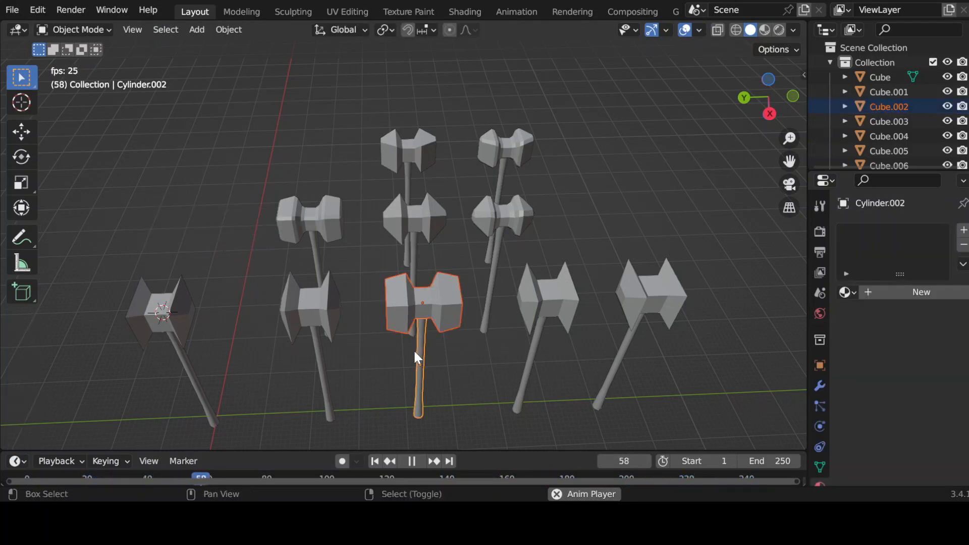
pyautogui.hotkey('shift', 'd')
pyautogui.press('y')
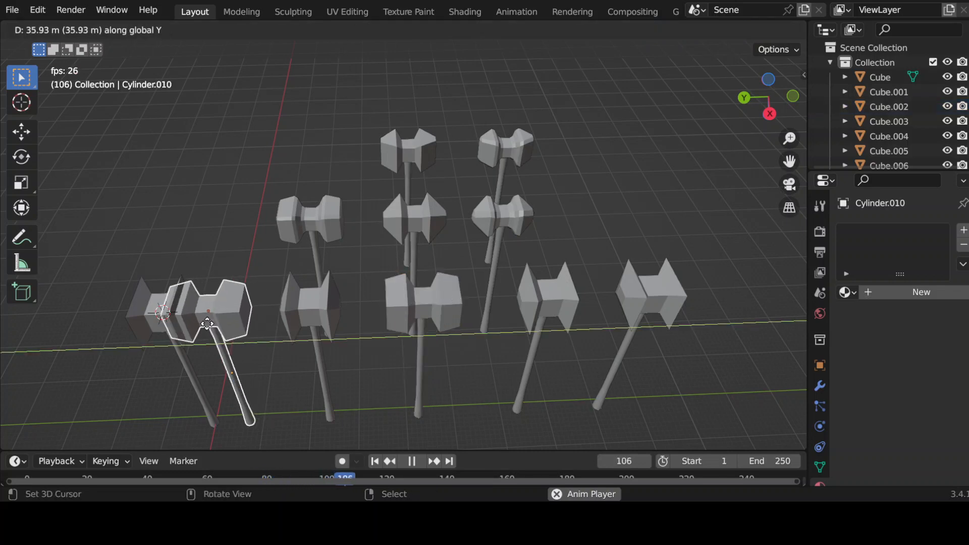
pyautogui.click(181, 322)
pyautogui.press('g')
pyautogui.press('x')
pyautogui.click(205, 222)
# - Bevel all edges of the head behind the first axe by about 0.82 m
pyautogui.click(207, 222)
pyautogui.press('Tab')
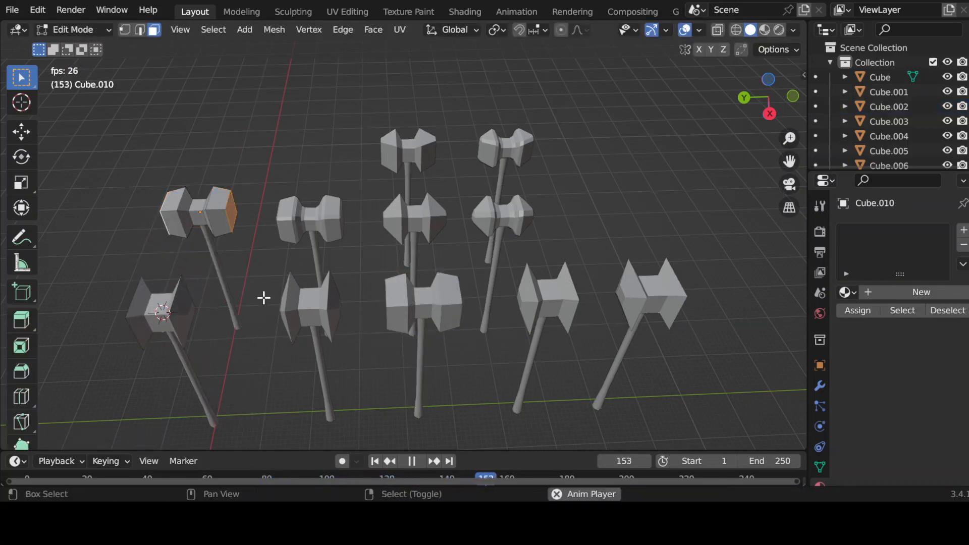
pyautogui.keyDown('shift'); pyautogui.moveTo(264, 297); pyautogui.dragTo(366, 294, button='middle'); pyautogui.keyUp('shift')
pyautogui.press('Tab')
pyautogui.press('Tab')
pyautogui.press('a')
pyautogui.hotkey('ctrl', 'b')
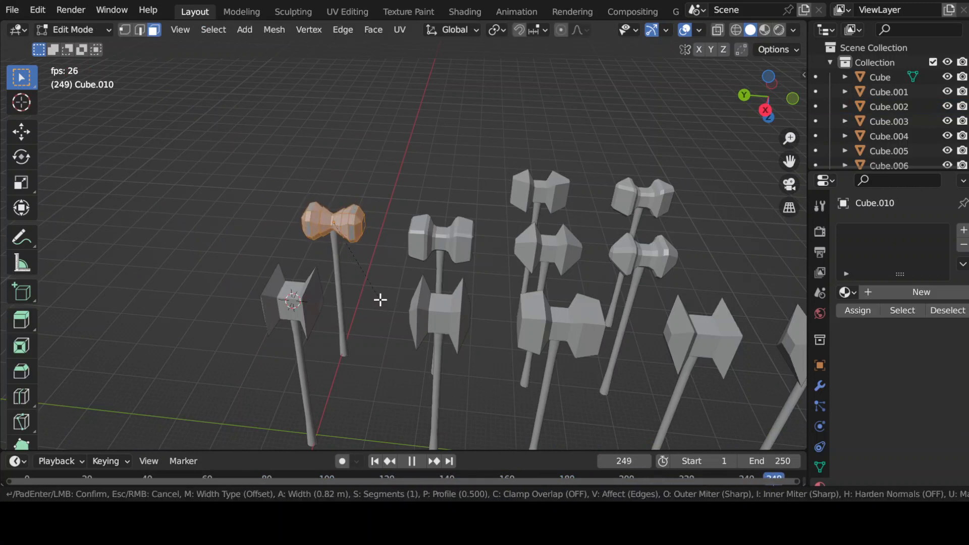
pyautogui.click(381, 299)
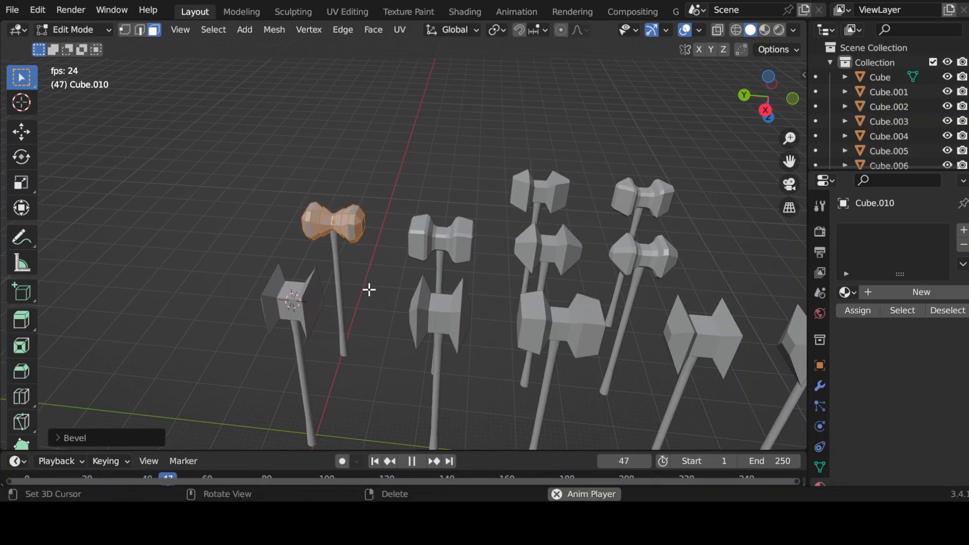
pyautogui.press('Tab')
# - Duplicate the front blocky hammer with its handle and place the copy along Y beyond the first axe
pyautogui.click(550, 350)
pyautogui.keyDown('shift'); pyautogui.click(563, 322); pyautogui.keyUp('shift')
pyautogui.press('g')
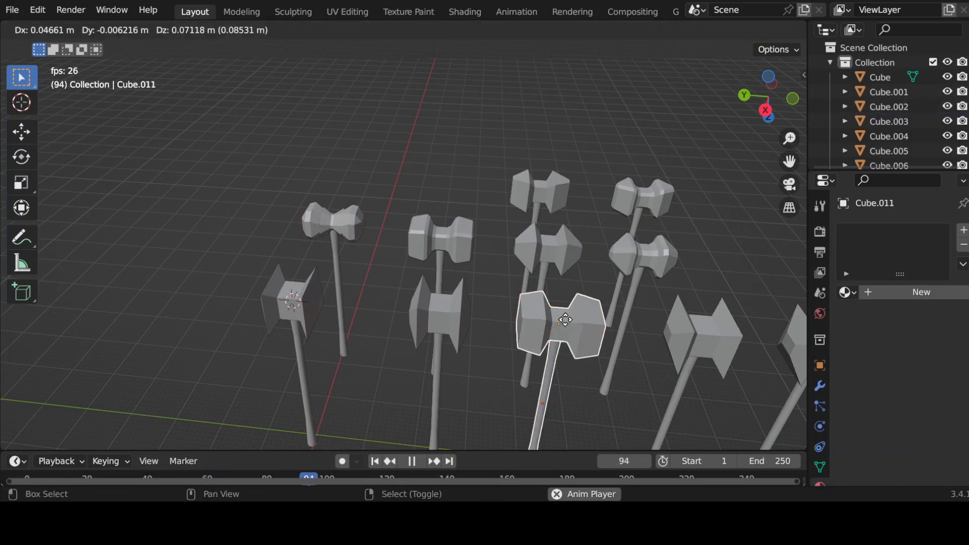
pyautogui.press('x')
pyautogui.press('y')
pyautogui.click(178, 255)
# - Bevel all edges of the front-row copy's head by about 1.01 m
pyautogui.press('Tab')
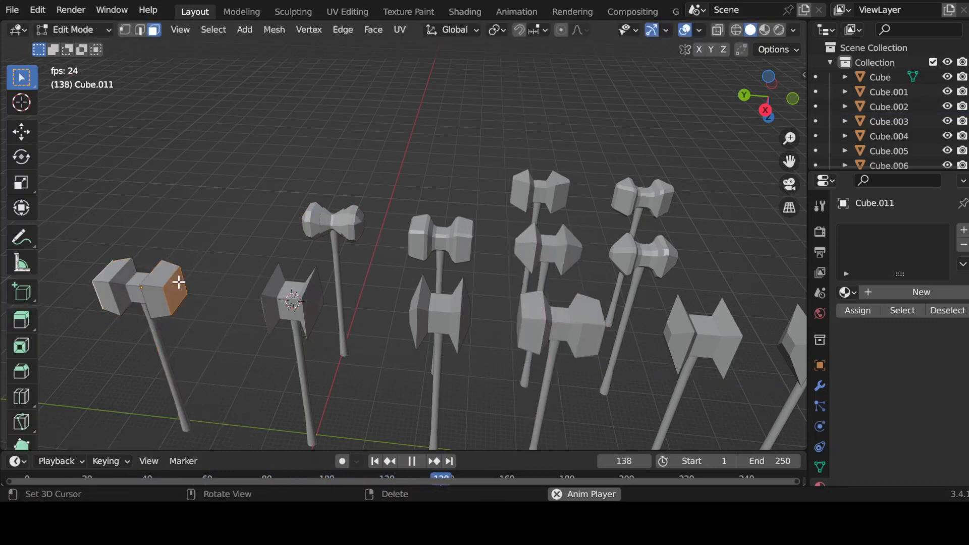
pyautogui.press('a')
pyautogui.hotkey('ctrl', 'b')
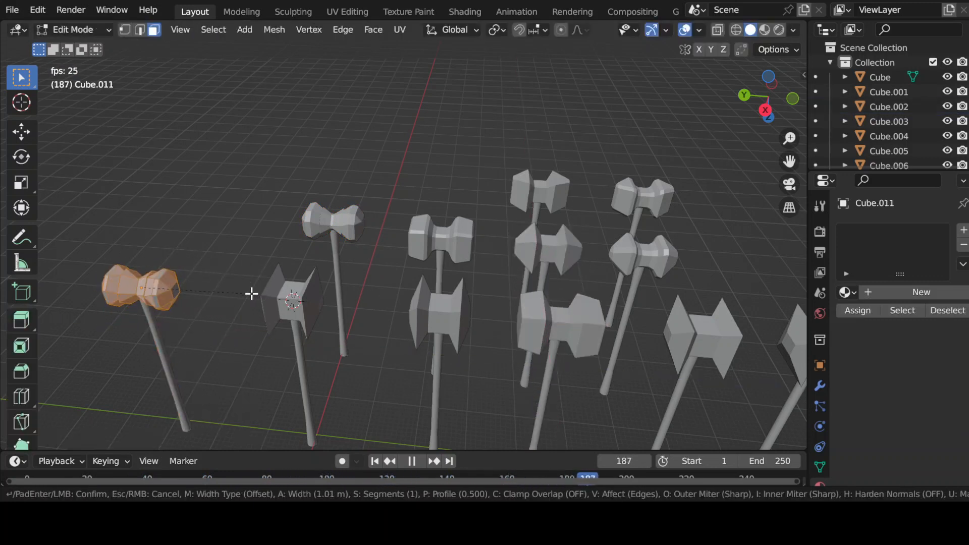
pyautogui.click(254, 293)
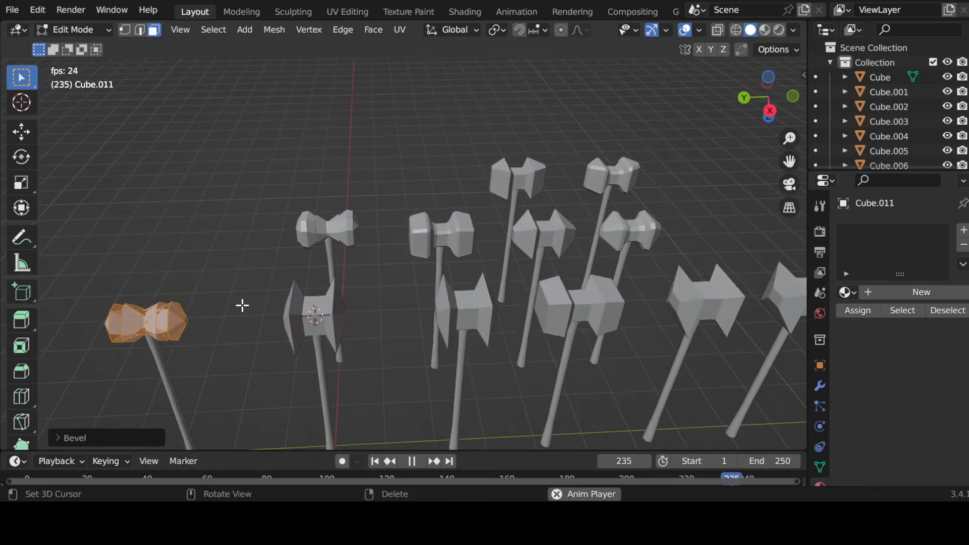
# - Undo the last bevel and the front-row hammer duplication
pyautogui.hotkey('ctrl', 'z')
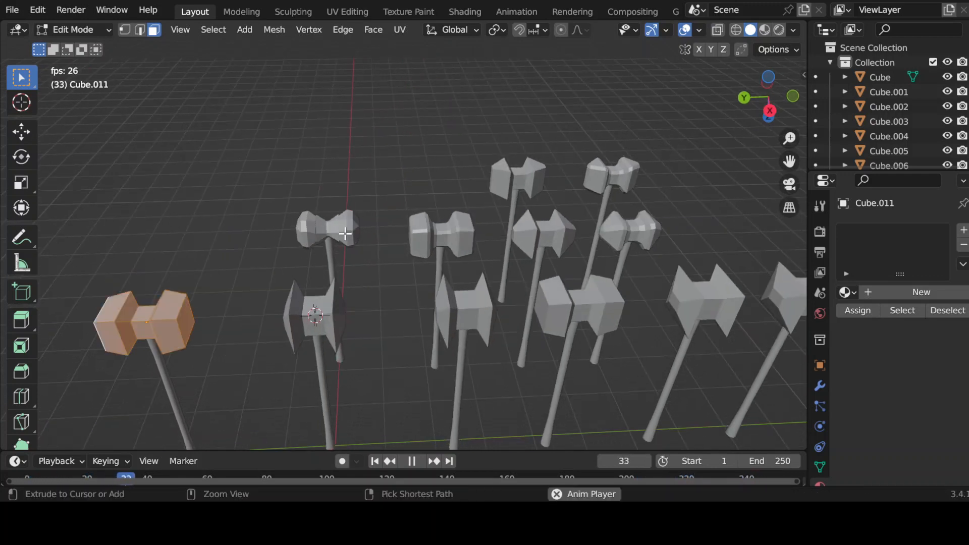
pyautogui.press('Tab')
pyautogui.hotkey('ctrl', 'z')
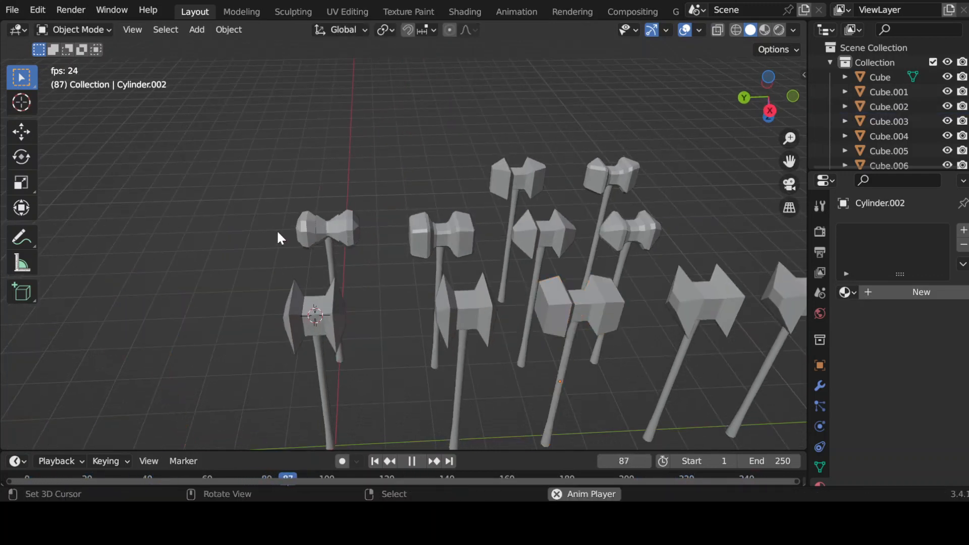
# - Undo the bevel on the head behind the first axe and bevel all its edges anew
pyautogui.click(317, 240)
pyautogui.press('Tab')
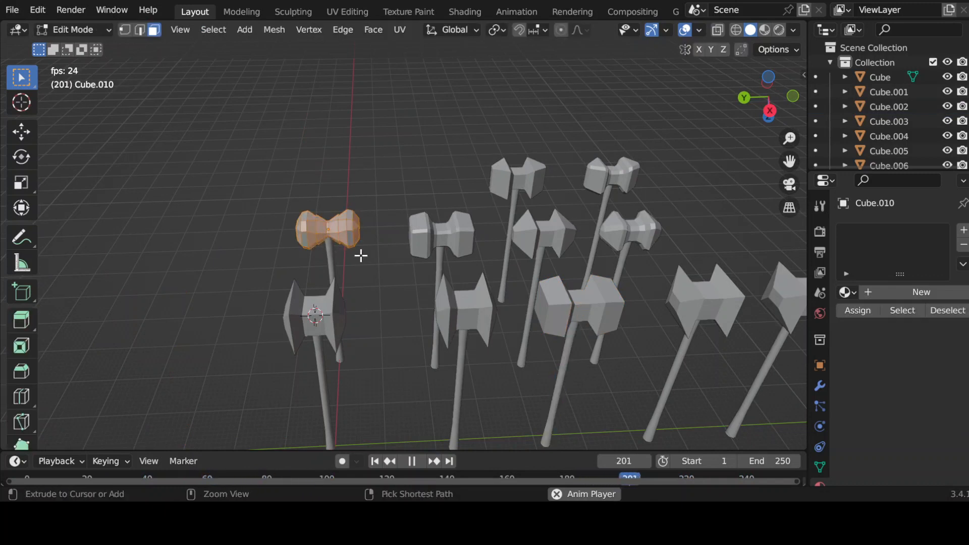
pyautogui.hotkey('ctrl', 'z')
pyautogui.hotkey('ctrl', 'b')
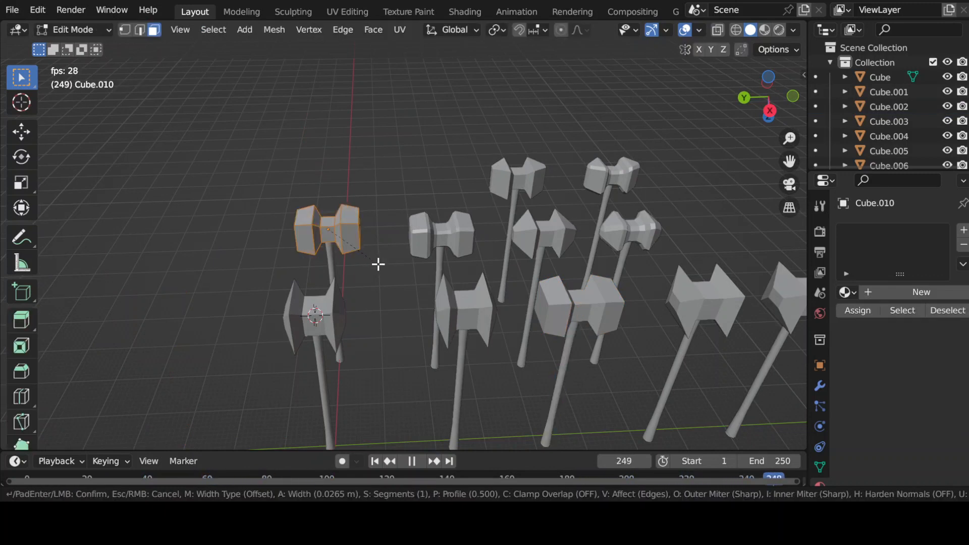
pyautogui.click(385, 265)
pyautogui.press('Tab')
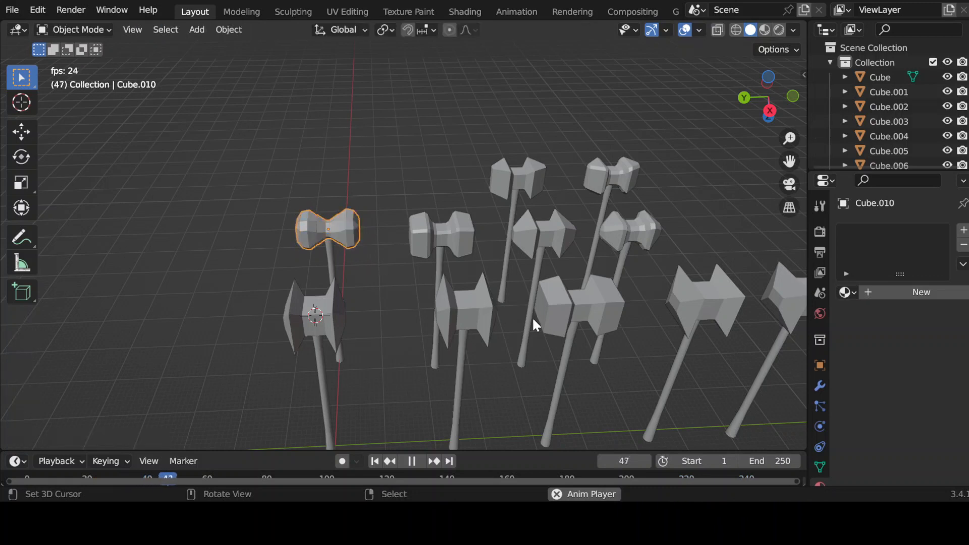
# - Duplicate the front blocky hammer's head and handle and place the copy just beyond the first axe in the front row
pyautogui.click(602, 335)
pyautogui.click(589, 332)
pyautogui.keyDown('shift'); pyautogui.click(569, 354); pyautogui.keyUp('shift')
pyautogui.hotkey('shift', 'd')
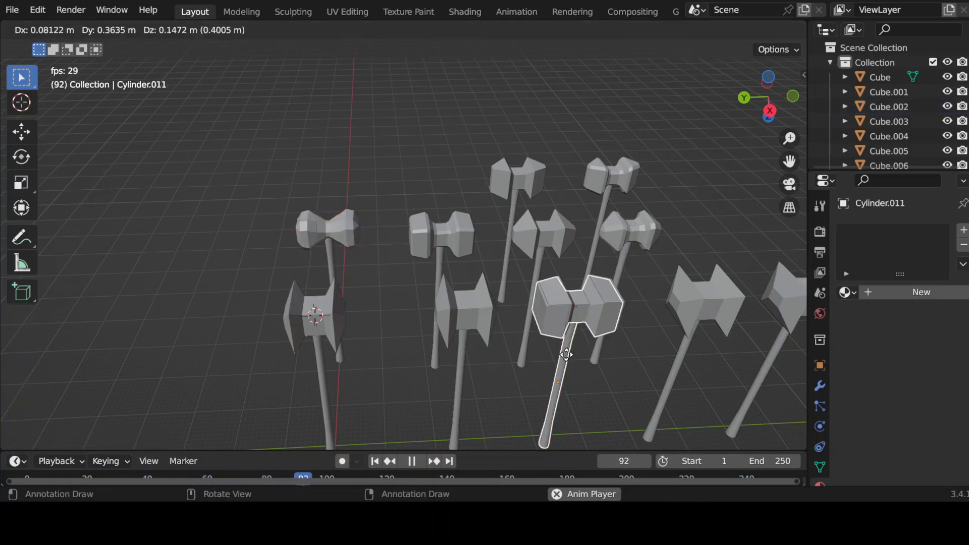
pyautogui.click(196, 317)
# - Bevel all edges of the newly placed front-row hammer copy's head by about 1.17 m
pyautogui.click(196, 317)
pyautogui.press('Tab')
pyautogui.press('a')
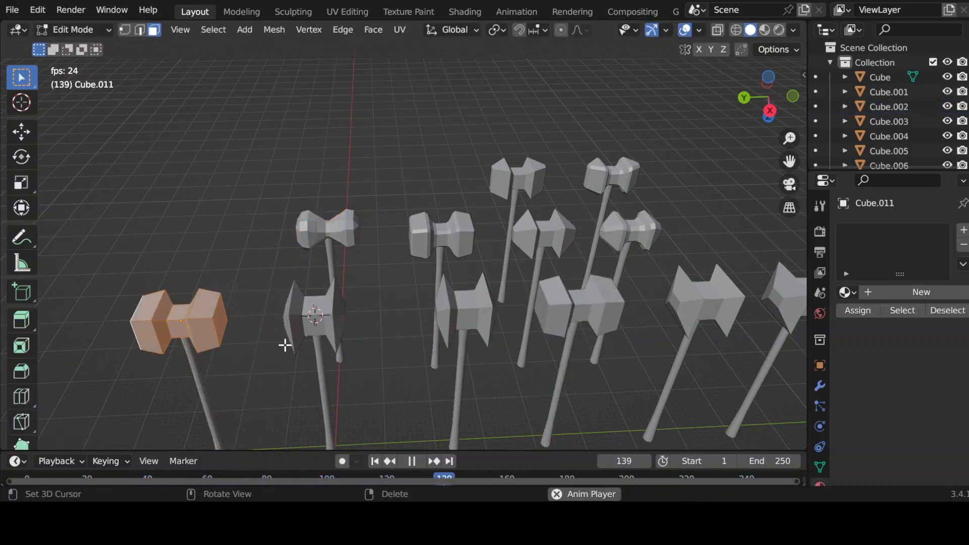
pyautogui.hotkey('ctrl', 'b')
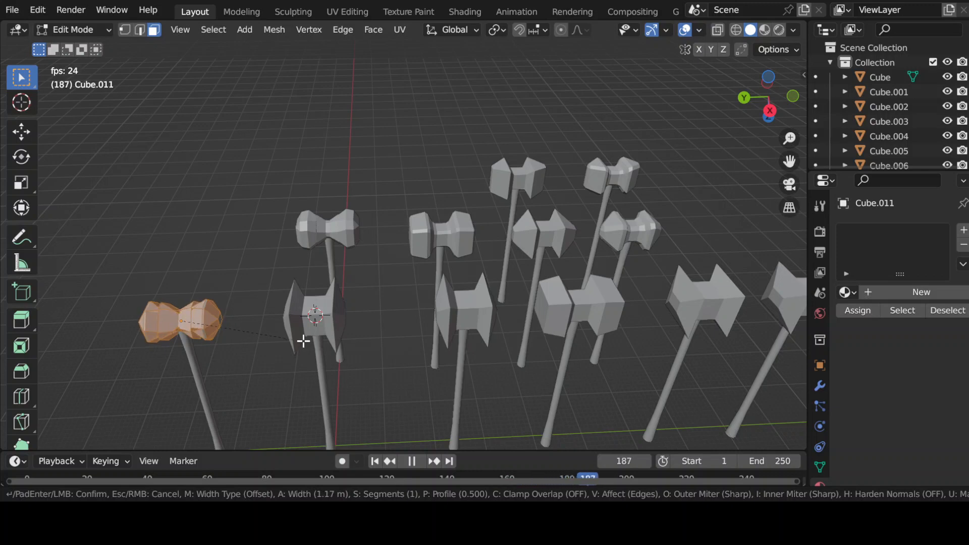
pyautogui.click(302, 341)
# - Scale the beveled head of the front-row hammer copy along Z and return to Object Mode
pyautogui.moveTo(295, 350); pyautogui.dragTo(322, 335, button='middle')
pyautogui.press('s')
pyautogui.press('z')
pyautogui.click(308, 347)
pyautogui.click(212, 184)
pyautogui.moveTo(212, 185); pyautogui.dragTo(284, 243, button='middle')
pyautogui.press('Tab')
pyautogui.moveTo(270, 361); pyautogui.dragTo(312, 394)
pyautogui.keyDown('shift'); pyautogui.moveTo(363, 305); pyautogui.dragTo(338, 313, button='middle'); pyautogui.keyUp('shift')
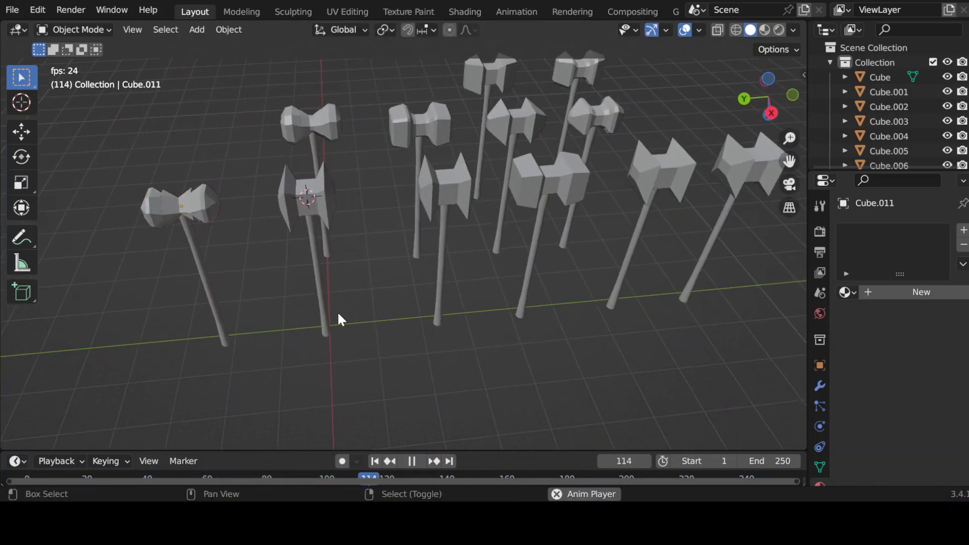
# - Move the beveled hammer's head and handle along X into the row behind the first axe
pyautogui.click(184, 212)
pyautogui.press('g')
pyautogui.press('x')
pyautogui.click(227, 227)
pyautogui.moveTo(228, 228); pyautogui.dragTo(276, 277, button='middle')
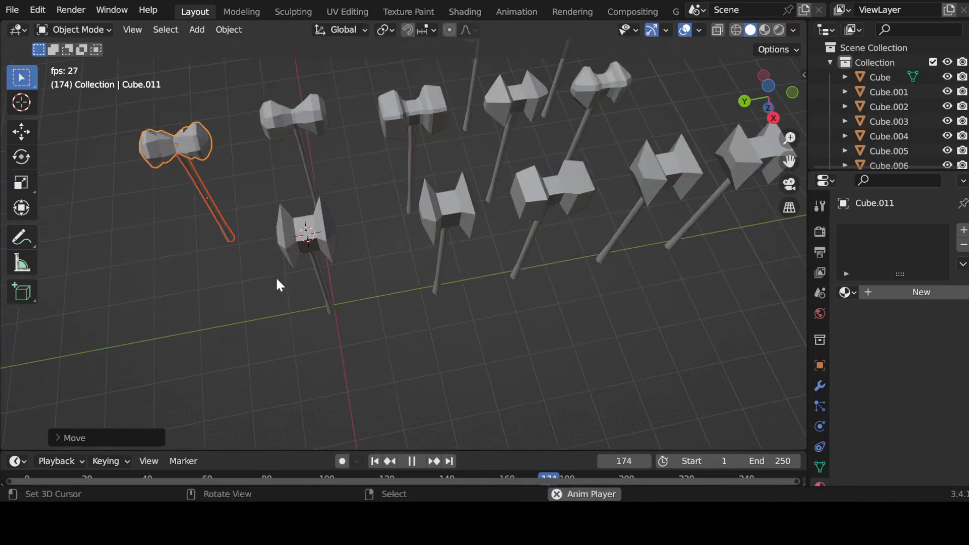
# - Duplicate the first axe's head and handle along Y into the emptied end spot of the front row
pyautogui.rightClick(306, 233)
pyautogui.moveTo(379, 285); pyautogui.dragTo(344, 250, button='middle')
pyautogui.keyDown('shift'); pyautogui.click(305, 227); pyautogui.keyUp('shift')
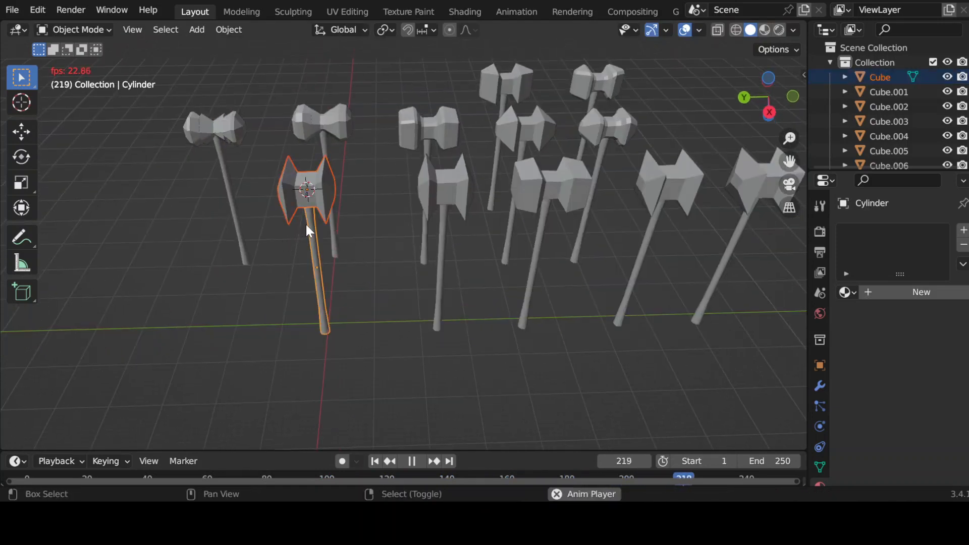
pyautogui.hotkey('shift', 'd')
pyautogui.press('y')
pyautogui.click(208, 223)
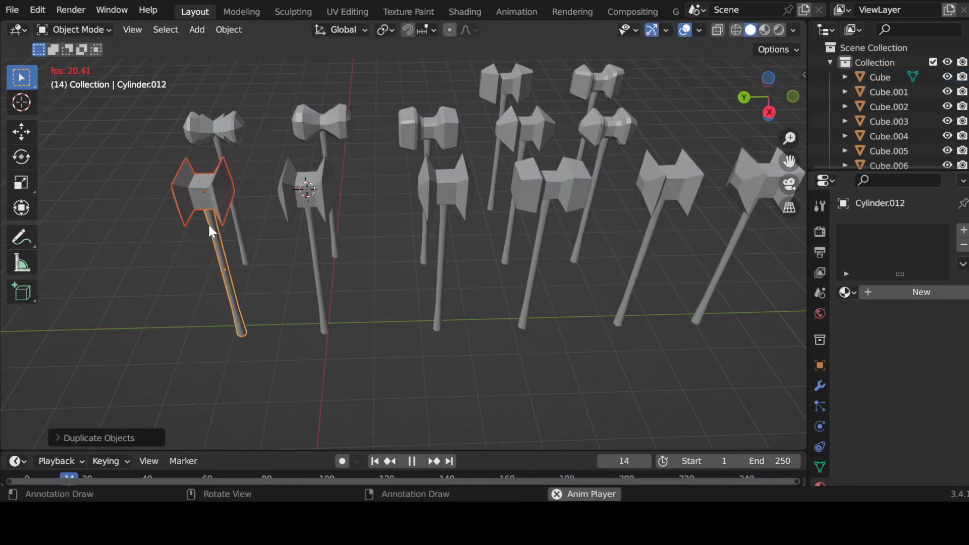
# - Bevel all edges of the duplicated first axe's head into a rounded hammer head
pyautogui.click(205, 197)
pyautogui.press('Tab')
pyautogui.press('a')
pyautogui.hotkey('ctrl', 'b')
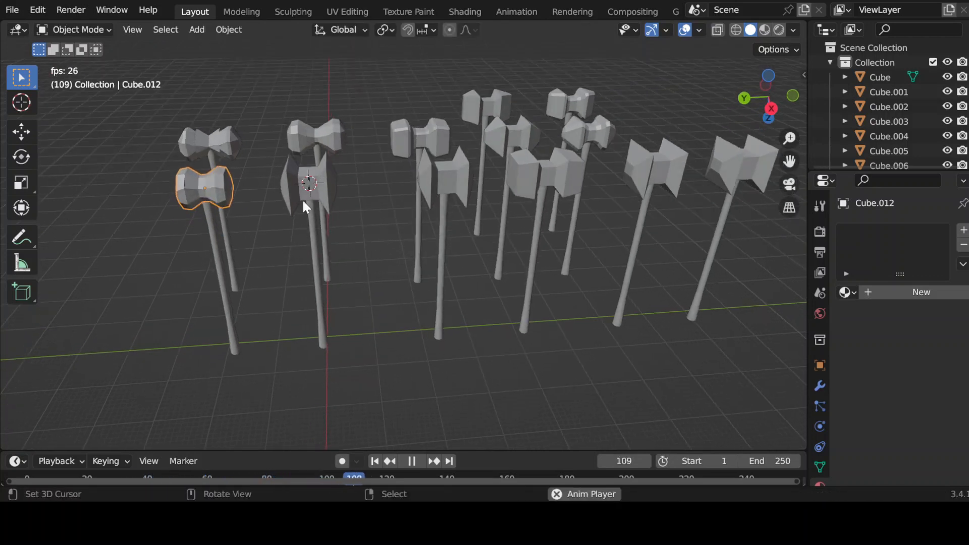
# - Enlarge the outer faces of the original first axe's head and narrow them to about 0.70 along X
pyautogui.click(303, 199)
pyautogui.press('Tab')
pyautogui.press('Tab')
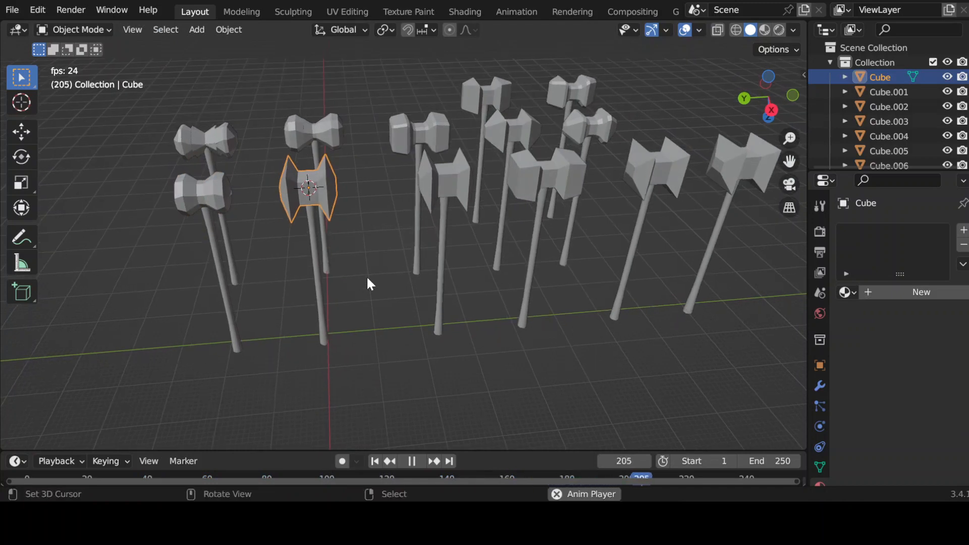
pyautogui.moveTo(365, 281); pyautogui.dragTo(403, 344, button='middle')
pyautogui.press('Tab')
pyautogui.press('s')
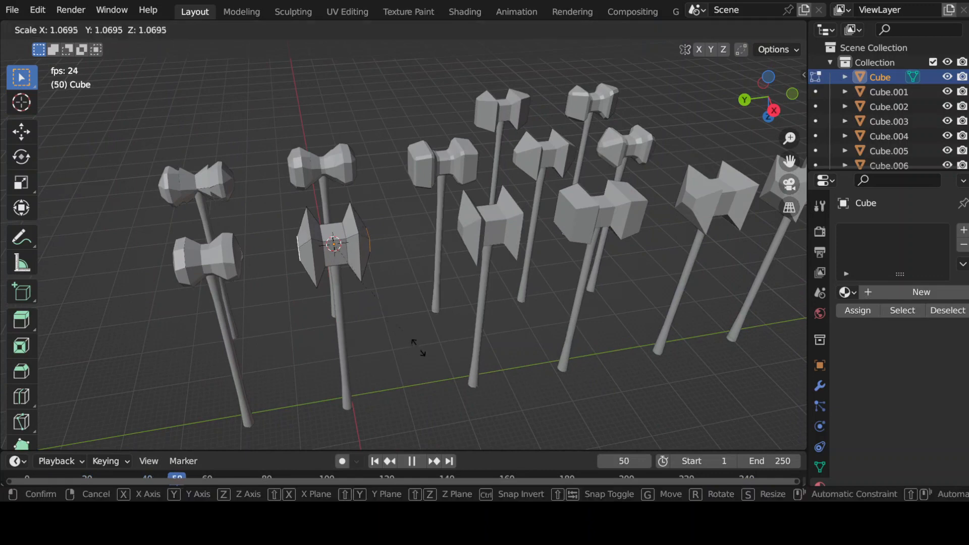
pyautogui.press('x')
pyautogui.press('c')
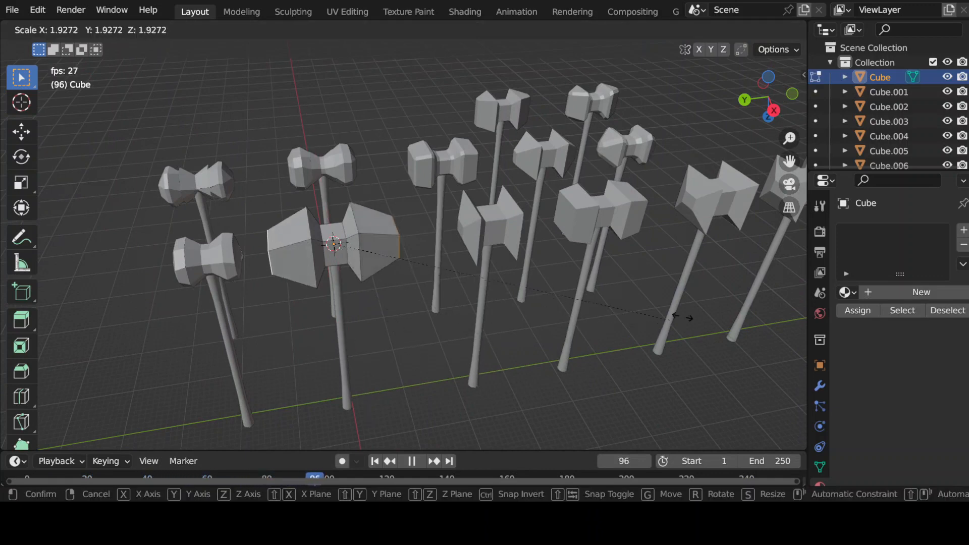
pyautogui.press('Escape')
pyautogui.moveTo(523, 313); pyautogui.dragTo(615, 296, button='middle')
pyautogui.press('s')
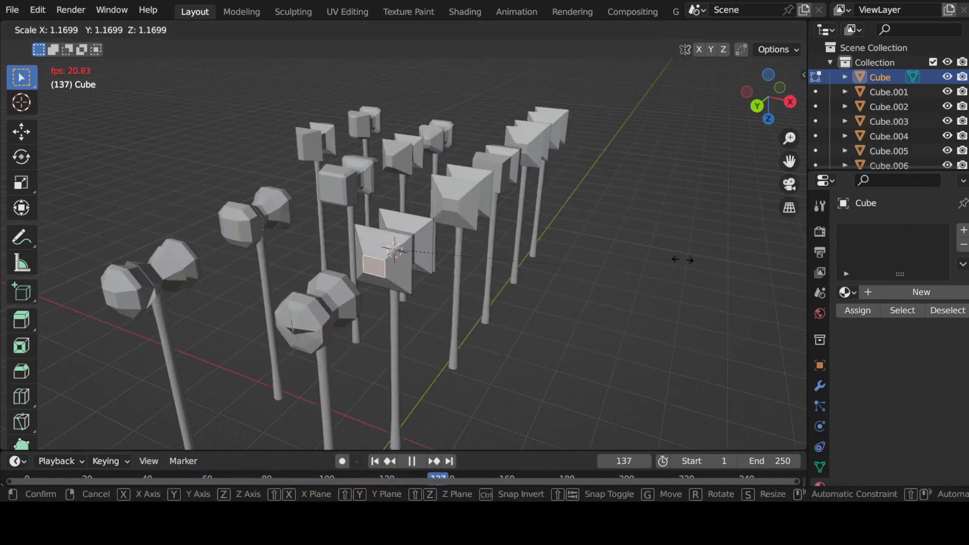
pyautogui.press('x')
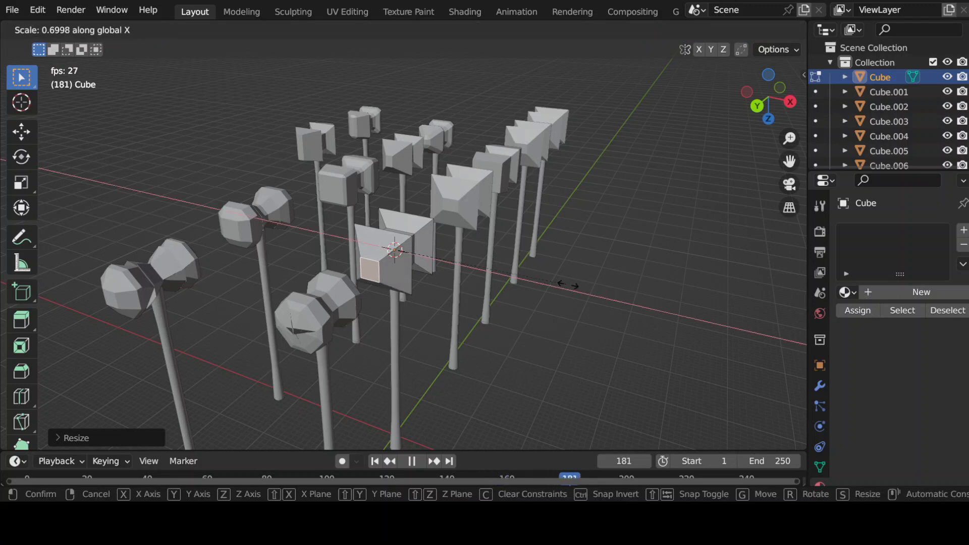
pyautogui.click(569, 285)
pyautogui.moveTo(570, 283); pyautogui.dragTo(447, 299, button='middle')
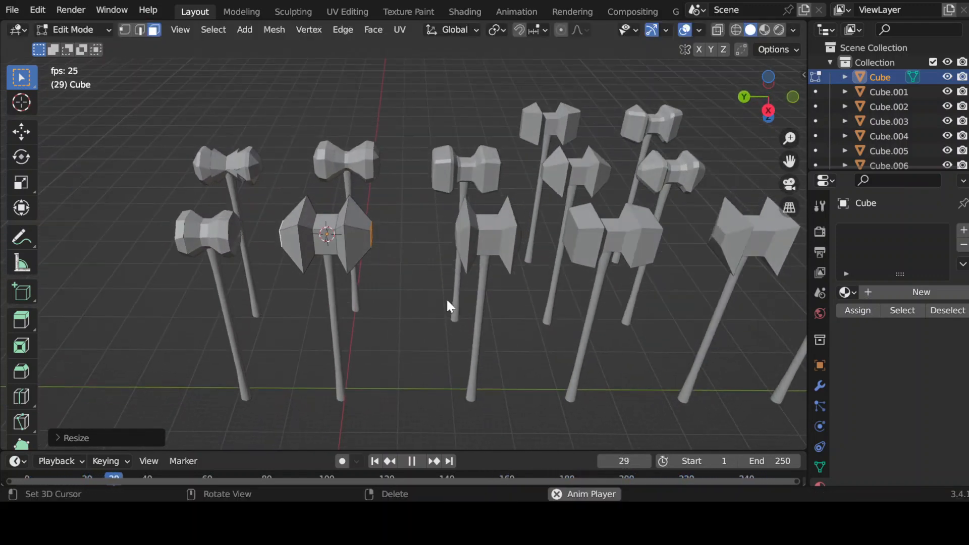
pyautogui.press('Tab')
pyautogui.keyDown('shift'); pyautogui.moveTo(541, 384); pyautogui.dragTo(461, 373, button='middle'); pyautogui.keyUp('shift')
pyautogui.hotkey('alt', 'a')
pyautogui.rightClick(514, 169)
pyautogui.moveTo(520, 190); pyautogui.dragTo(533, 243, button='middle')
pyautogui.keyDown('shift'); pyautogui.rightClick(507, 177); pyautogui.keyUp('shift')
pyautogui.keyDown('shift'); pyautogui.moveTo(589, 194); pyautogui.dragTo(499, 199, button='middle'); pyautogui.keyUp('shift')
pyautogui.moveTo(499, 199); pyautogui.dragTo(507, 183, button='middle')
pyautogui.moveTo(593, 135); pyautogui.dragTo(655, 169)
pyautogui.keyDown('shift'); pyautogui.moveTo(640, 212); pyautogui.dragTo(610, 207, button='middle'); pyautogui.keyUp('shift')
# - Scale the outer blade faces of the second-to-last front-row axe's head along Z
pyautogui.rightClick(544, 268)
pyautogui.moveTo(540, 277); pyautogui.dragTo(536, 226, button='middle')
pyautogui.keyDown('shift'); pyautogui.rightClick(527, 252); pyautogui.keyUp('shift')
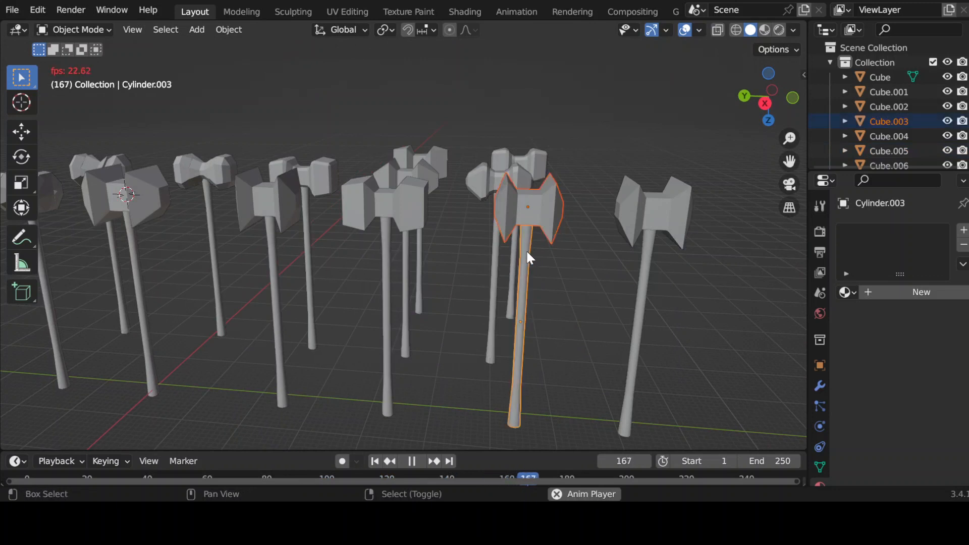
pyautogui.rightClick(553, 244)
pyautogui.press('Tab')
pyautogui.moveTo(587, 310); pyautogui.dragTo(545, 299, button='middle')
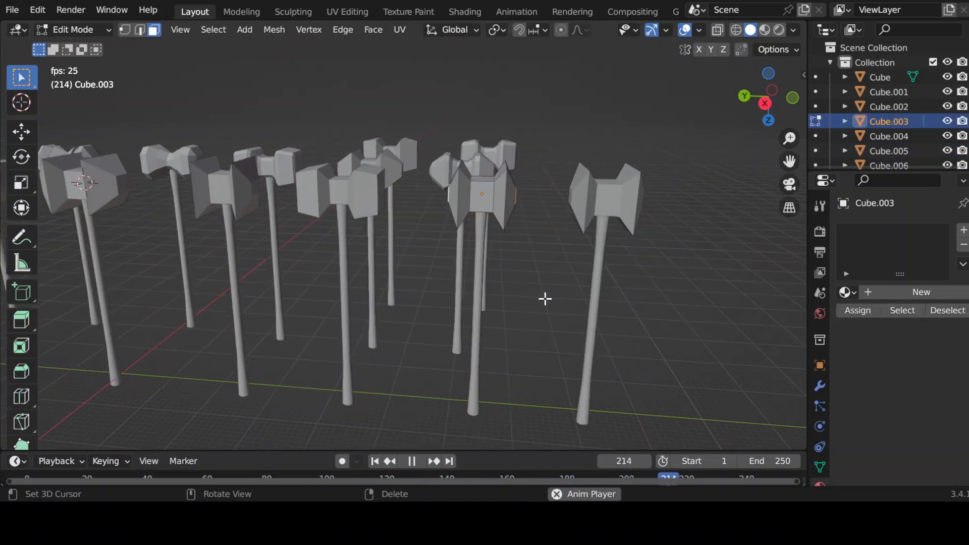
pyautogui.press('g')
pyautogui.press('z')
pyautogui.click(553, 310)
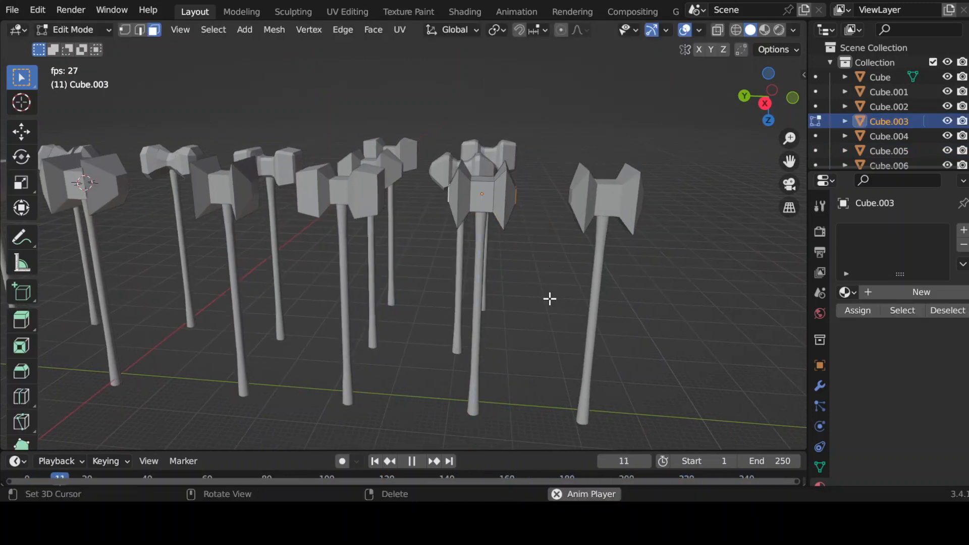
pyautogui.press('s')
pyautogui.press('z')
pyautogui.click(495, 178)
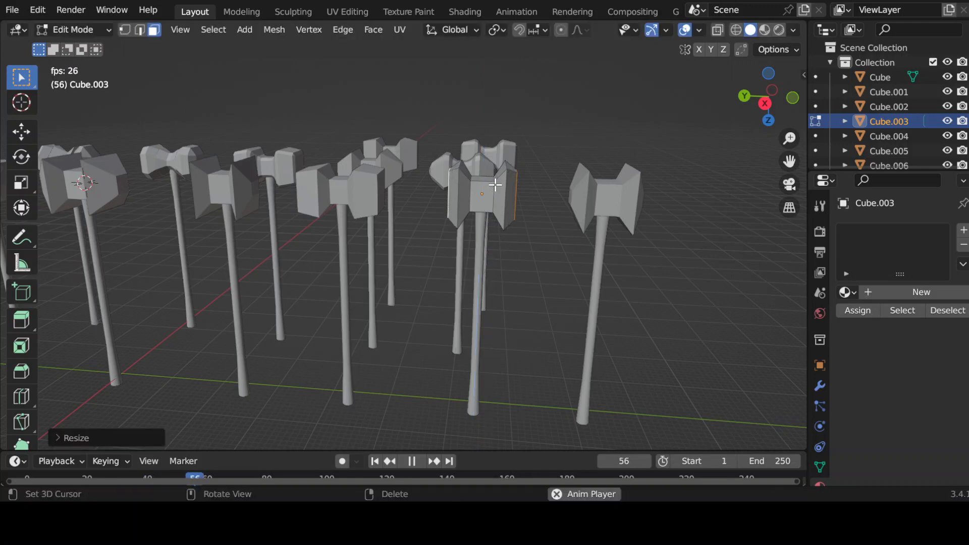
# - Scale the same axe's outer blade faces along X and shift them toward the handle along Z
pyautogui.moveTo(493, 181); pyautogui.dragTo(390, 157, button='middle')
pyautogui.press('s')
pyautogui.press('x')
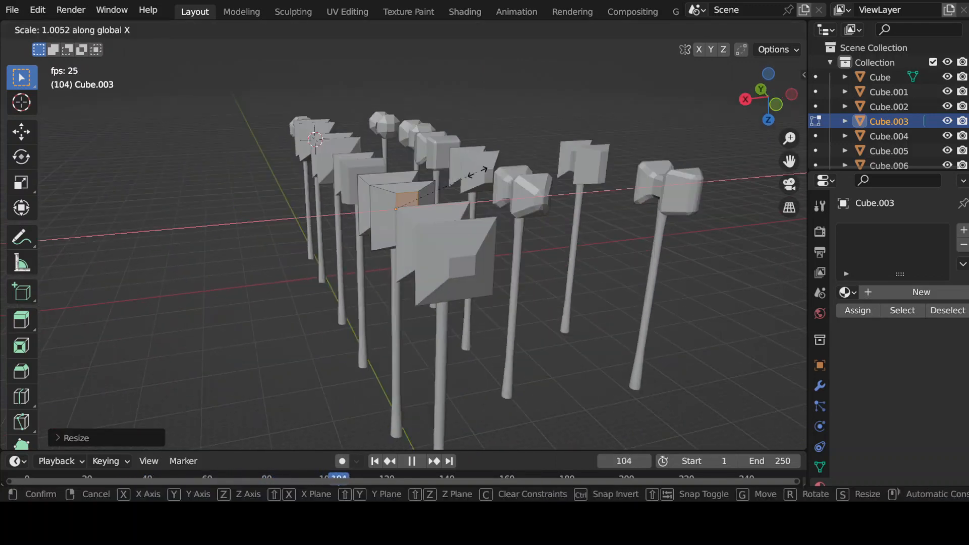
pyautogui.click(619, 153)
pyautogui.moveTo(522, 207); pyautogui.dragTo(625, 206, button='middle')
pyautogui.press('g')
pyautogui.press('z')
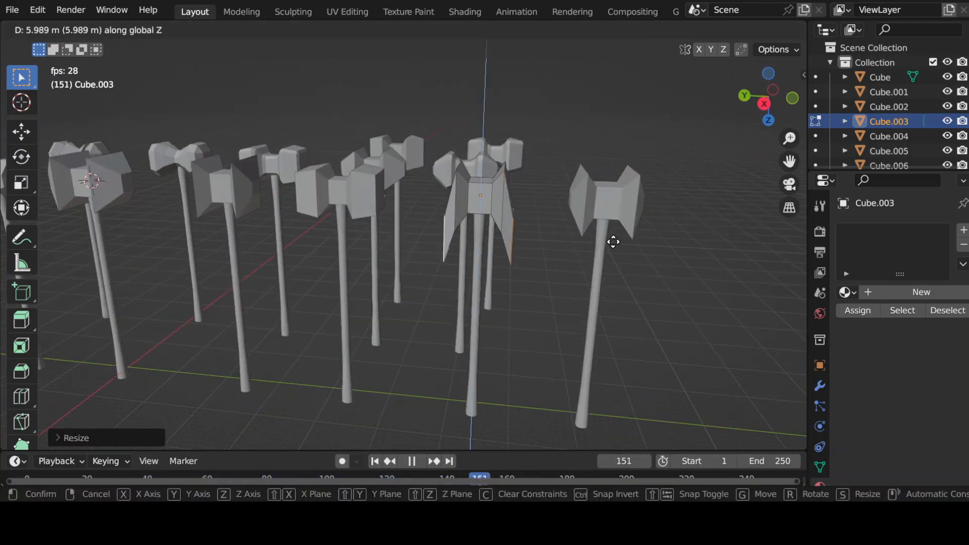
pyautogui.click(619, 225)
# - Stretch the outer blade faces along Z and move them back about 3.7 m in negative Z
pyautogui.press('s')
pyautogui.press('z')
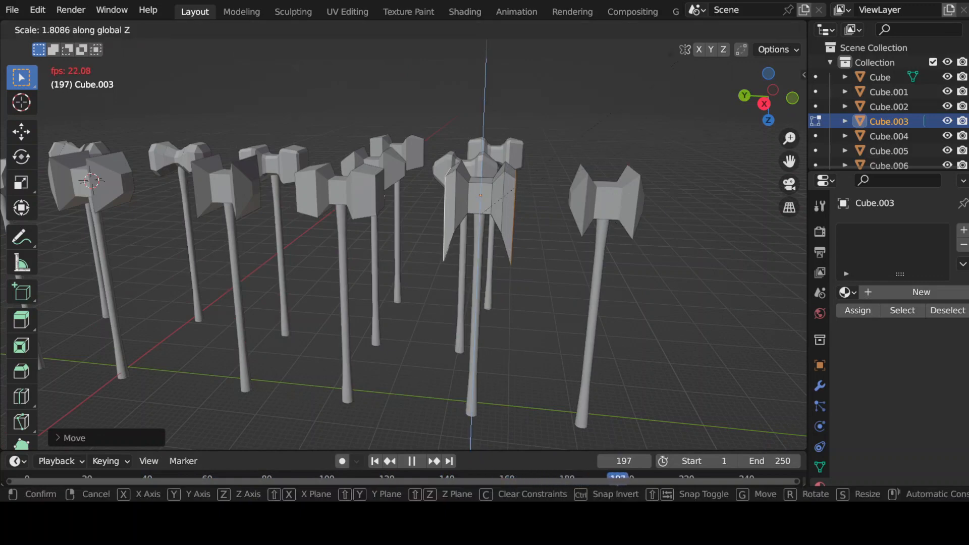
pyautogui.click(568, 292)
pyautogui.moveTo(532, 238); pyautogui.dragTo(574, 298, button='middle')
pyautogui.press('g')
pyautogui.press('z')
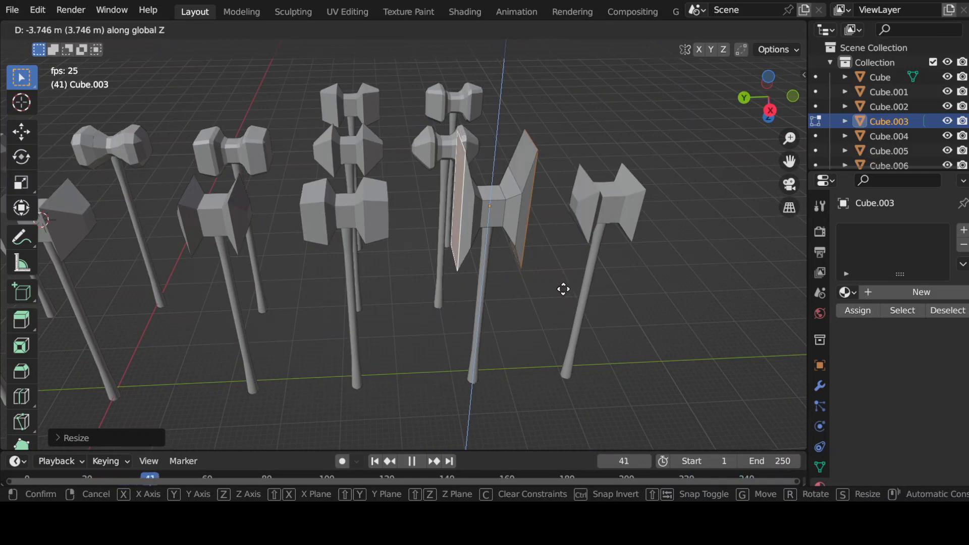
pyautogui.click(560, 292)
# - Extrude the outer blade faces outward along Y on both sides of the axe head
pyautogui.moveTo(561, 292); pyautogui.dragTo(545, 277, button='middle')
pyautogui.press('s')
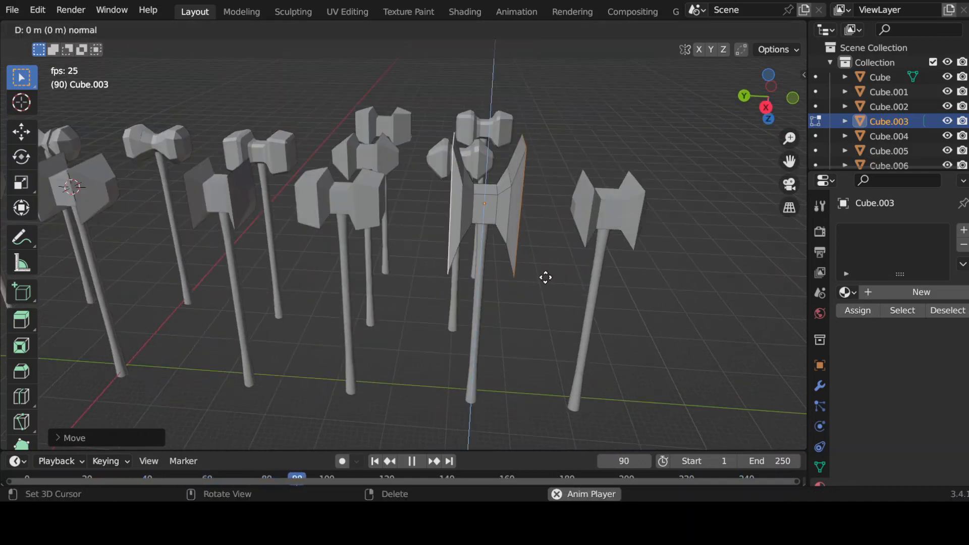
pyautogui.press('x')
pyautogui.press('y')
pyautogui.click(602, 283)
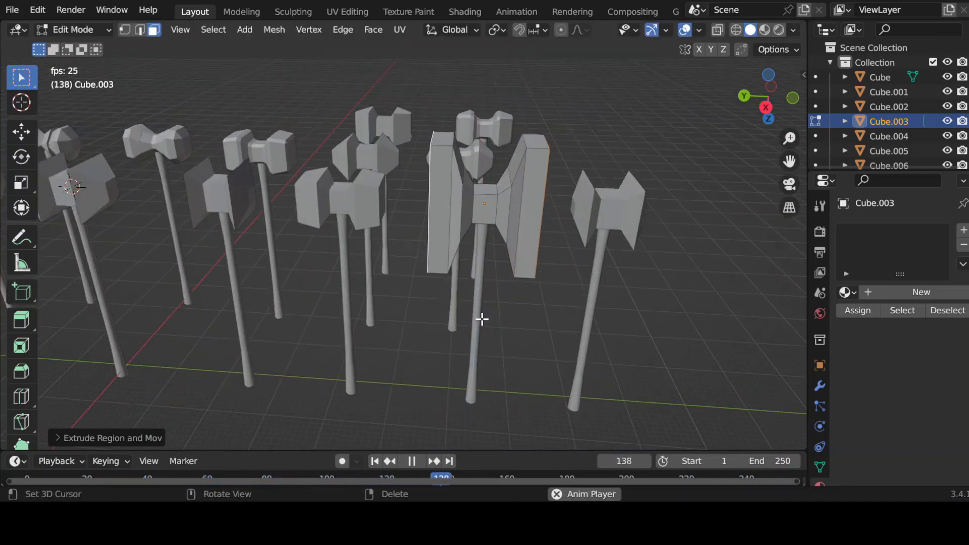
# - Taper the blades by narrowing the extruded outer faces along X and rescaling their height along Z
pyautogui.moveTo(482, 318); pyautogui.dragTo(599, 347, button='middle')
pyautogui.press('s')
pyautogui.press('x')
pyautogui.click(488, 233)
pyautogui.press('s')
pyautogui.press('z')
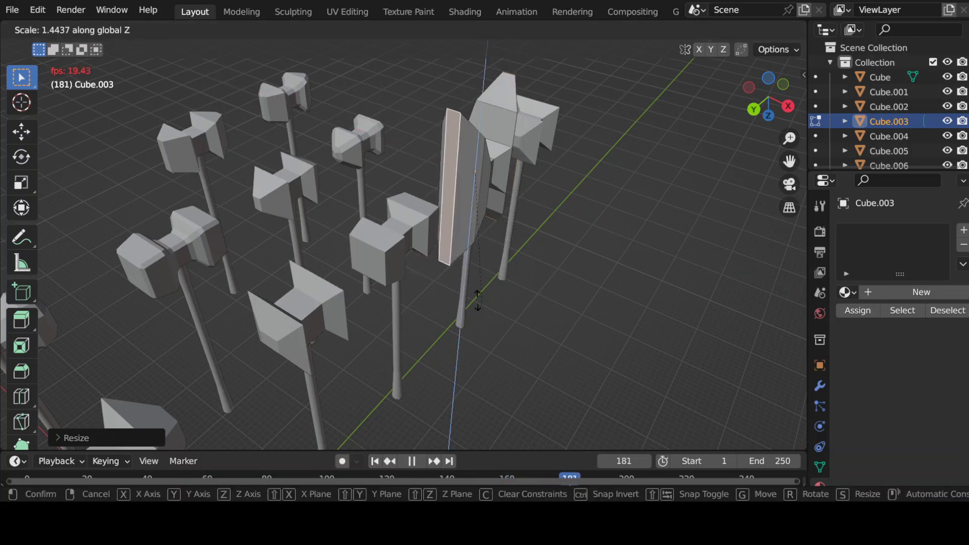
pyautogui.click(482, 218)
pyautogui.moveTo(481, 219); pyautogui.dragTo(371, 170, button='middle')
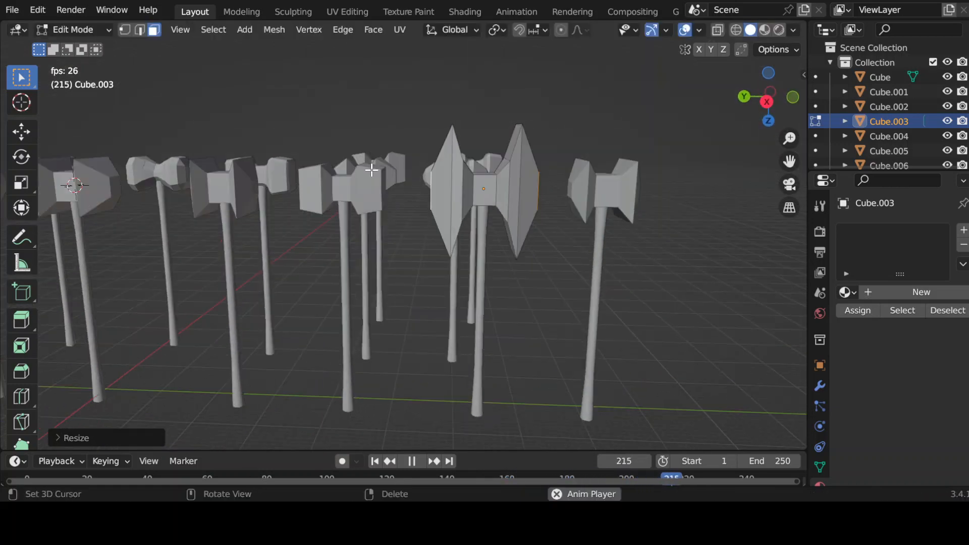
pyautogui.press('s')
pyautogui.press('z')
pyautogui.click(514, 255)
pyautogui.press('Tab')
# - Duplicate the reshaped axe's head and handle about 35 m along negative Y, beyond the last front-row axe
pyautogui.moveTo(514, 253); pyautogui.dragTo(576, 256, button='middle')
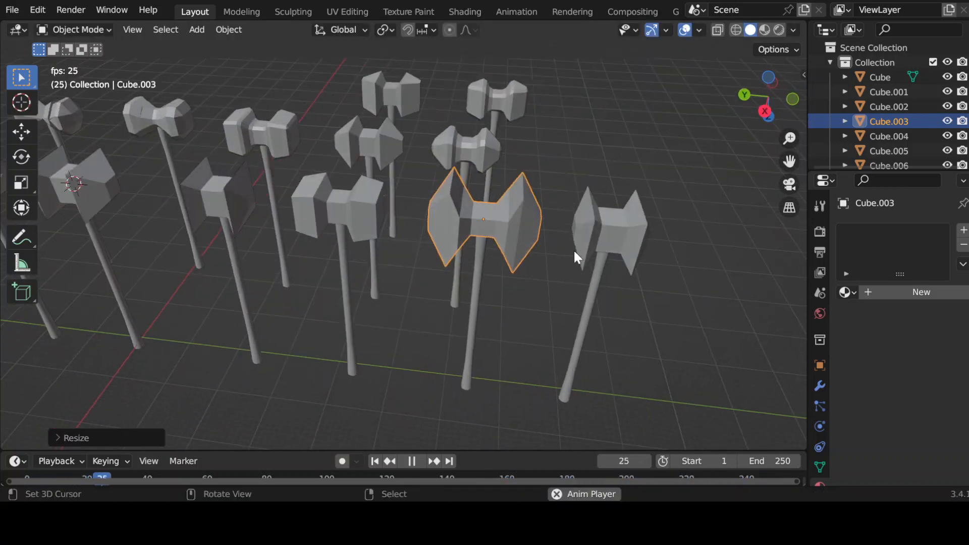
pyautogui.keyDown('shift'); pyautogui.click(481, 259); pyautogui.keyUp('shift')
pyautogui.hotkey('shift', 'd')
pyautogui.press('y')
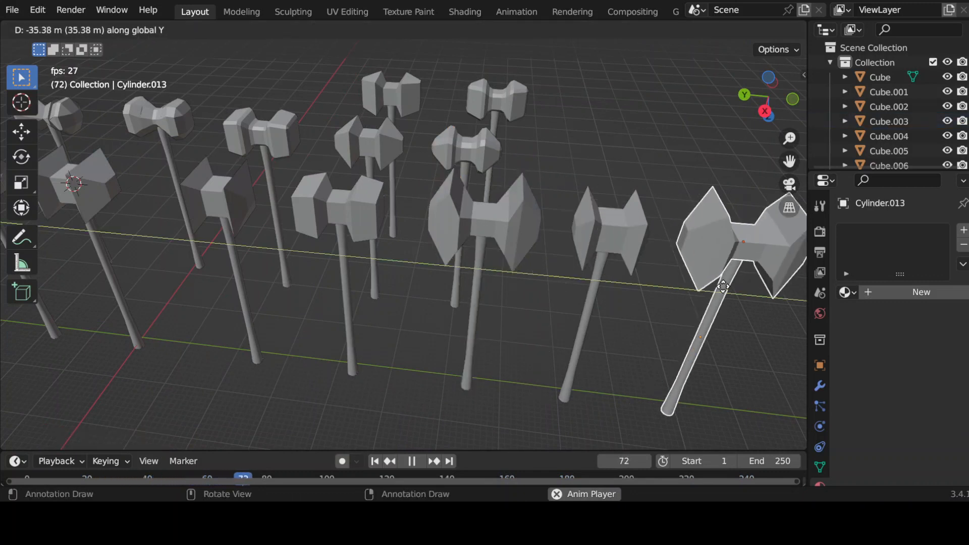
pyautogui.click(717, 270)
# - Try a heavy bevel on all edges of the new end axe's head
pyautogui.press('Tab')
pyautogui.moveTo(747, 335); pyautogui.dragTo(610, 331, button='middle')
pyautogui.press('a')
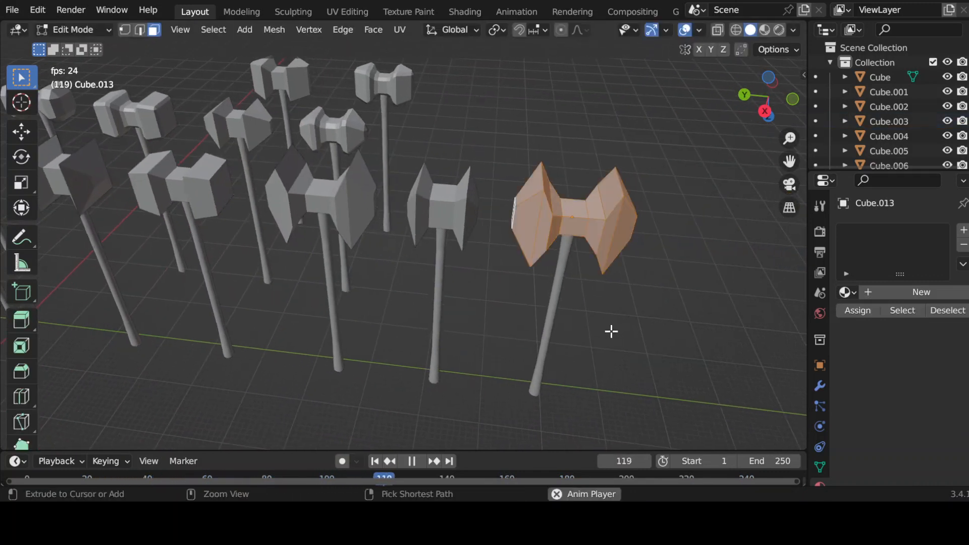
pyautogui.hotkey('ctrl', 'b')
pyautogui.click(630, 336)
pyautogui.press('Tab')
pyautogui.click(446, 195)
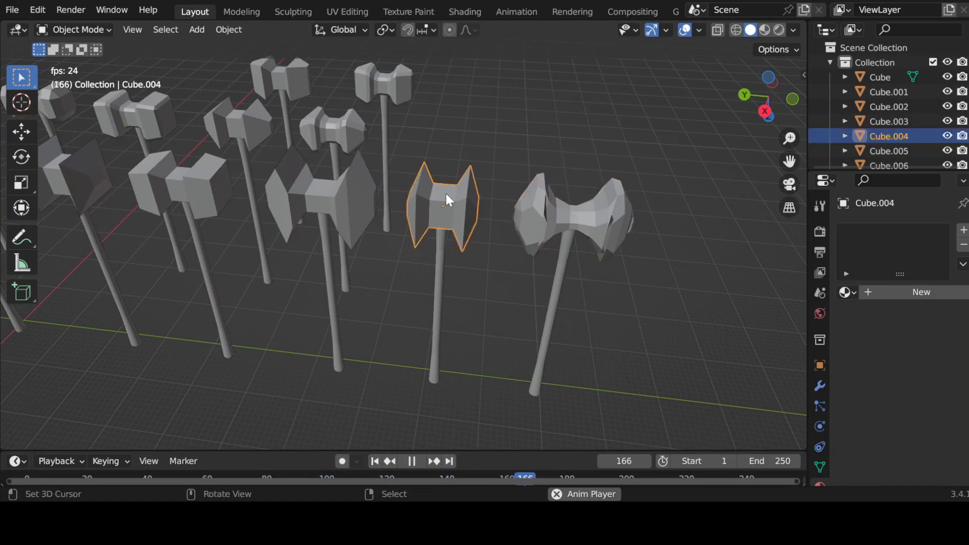
pyautogui.keyDown('shift'); pyautogui.click(435, 256); pyautogui.keyUp('shift')
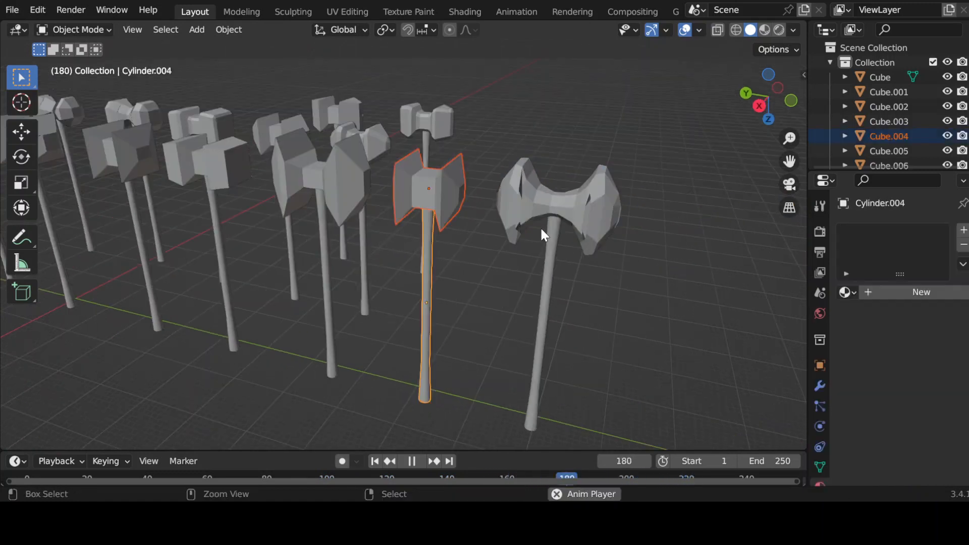
# - Undo the heavy bevel and bevel all edges of the end axe's head by about 0.24 m
pyautogui.click(540, 226)
pyautogui.press('Tab')
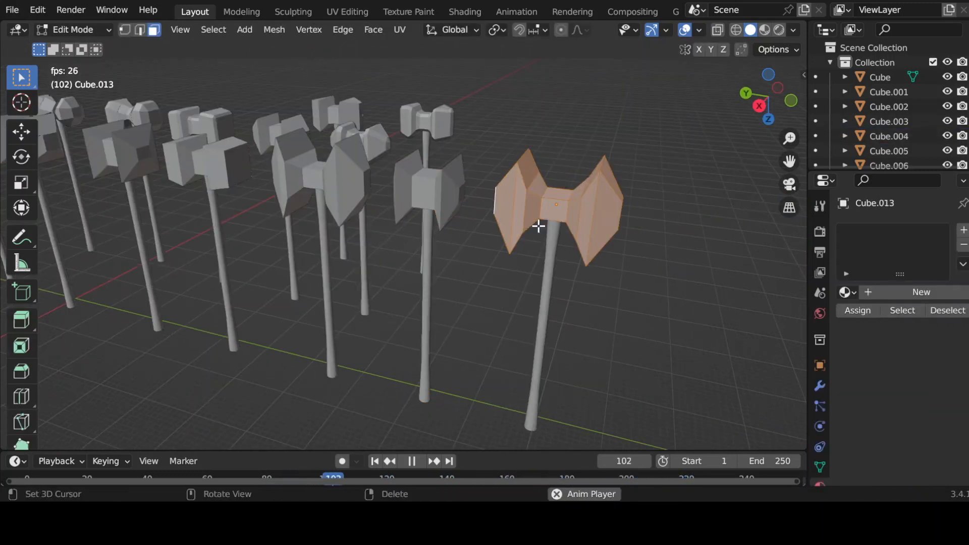
pyautogui.hotkey('ctrl', 'b')
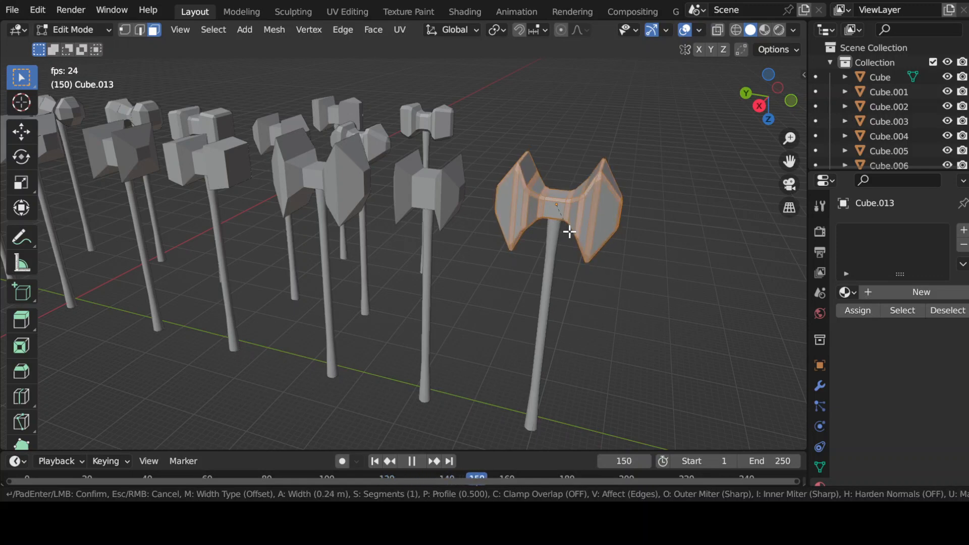
pyautogui.click(570, 233)
pyautogui.press('Tab')
# - Delete the head and handle of the unmodified axe between the reshaped axe and its beveled copy
pyautogui.rightClick(431, 220)
pyautogui.keyDown('shift'); pyautogui.rightClick(430, 227); pyautogui.keyUp('shift')
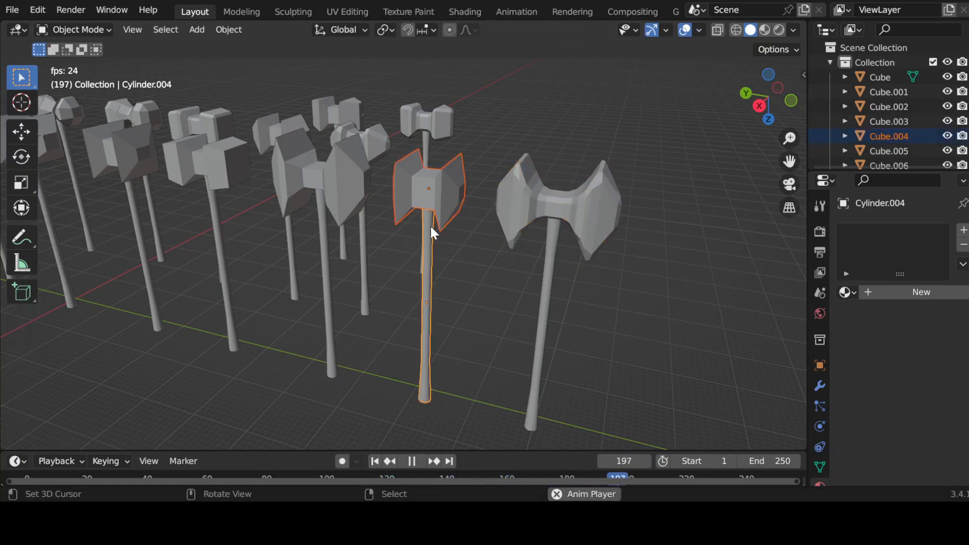
pyautogui.press('x')
pyautogui.click(429, 227)
pyautogui.moveTo(396, 255); pyautogui.dragTo(430, 292, button='middle')
pyautogui.scroll(-3, 406, 303)
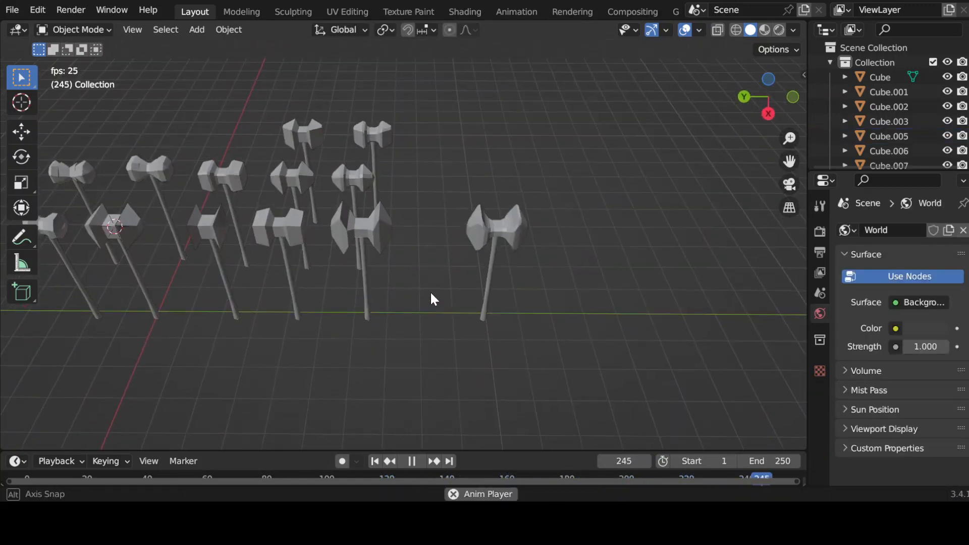
pyautogui.moveTo(387, 320); pyautogui.dragTo(410, 294, button='middle')
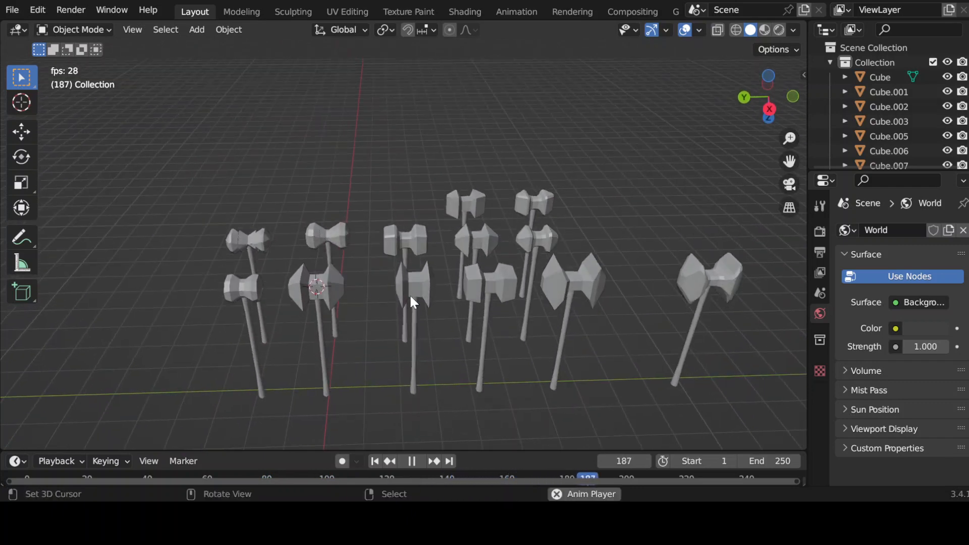
# - Duplicate the head and handle of the thin-bladed front-row axe and place the copy about 12 m along positive Y
pyautogui.click(410, 293)
pyautogui.click(415, 321)
pyautogui.press('g')
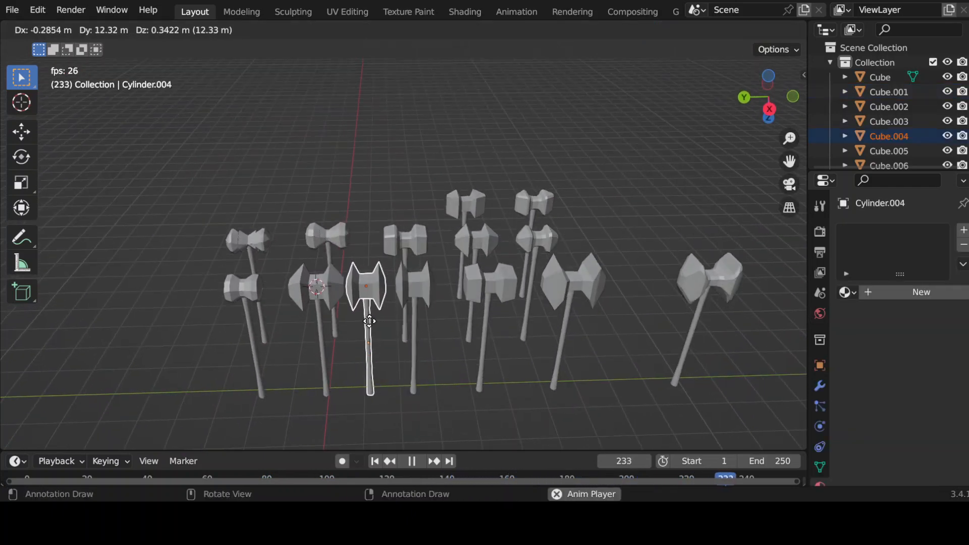
pyautogui.click(371, 321)
# - Bevel all edges of the duplicated axe's head by about 0.84 m
pyautogui.press('Tab')
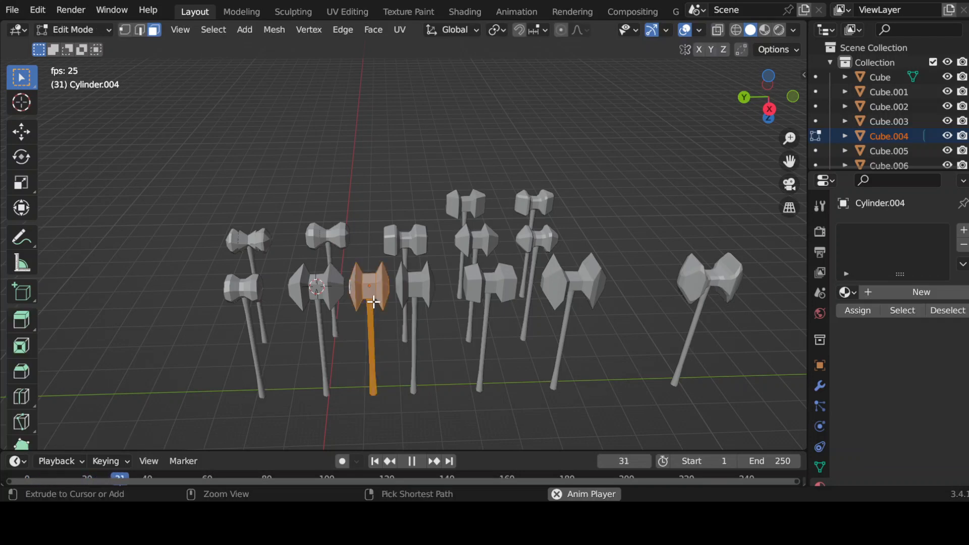
pyautogui.press('Tab')
pyautogui.rightClick(383, 289)
pyautogui.press('a')
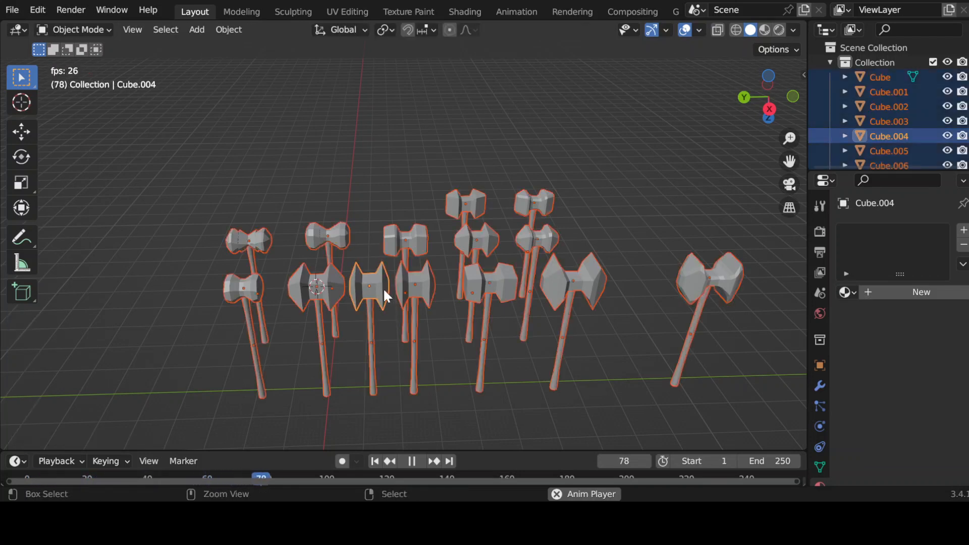
pyautogui.rightClick(383, 288)
pyautogui.press('Tab')
pyautogui.hotkey('ctrl', 'b')
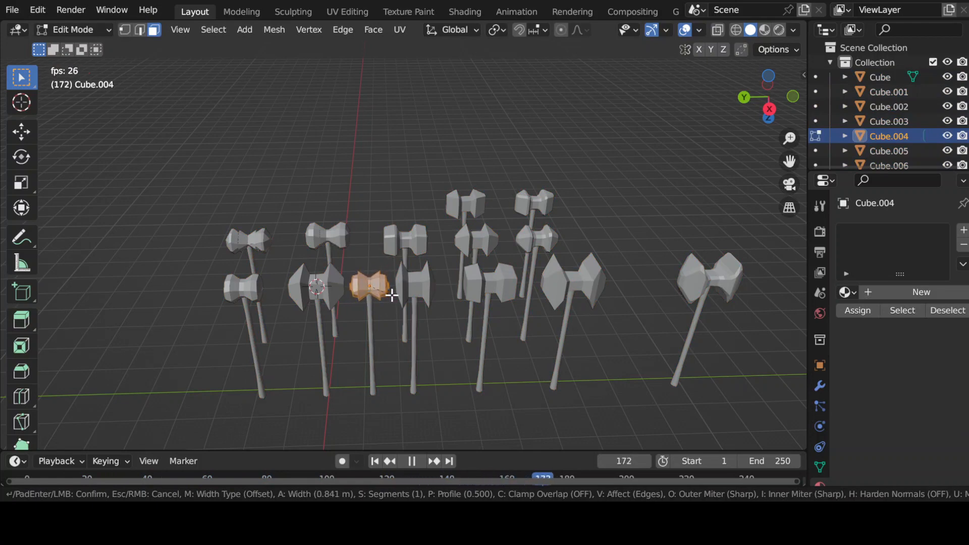
pyautogui.click(391, 295)
pyautogui.press('Tab')
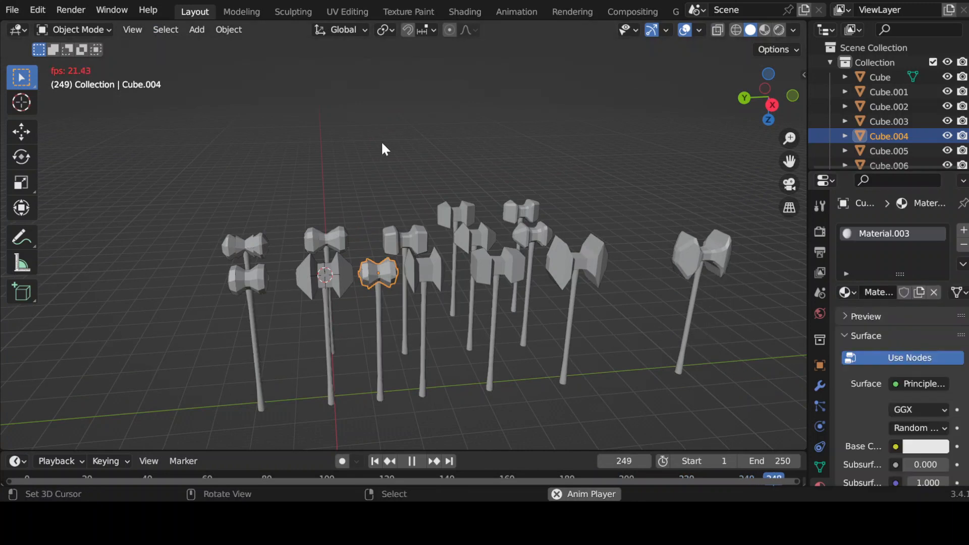
# - Give the newly beveled head its own material with the viewport display color darkened to a value of 0.326
pyautogui.scroll(-15, 917, 442)
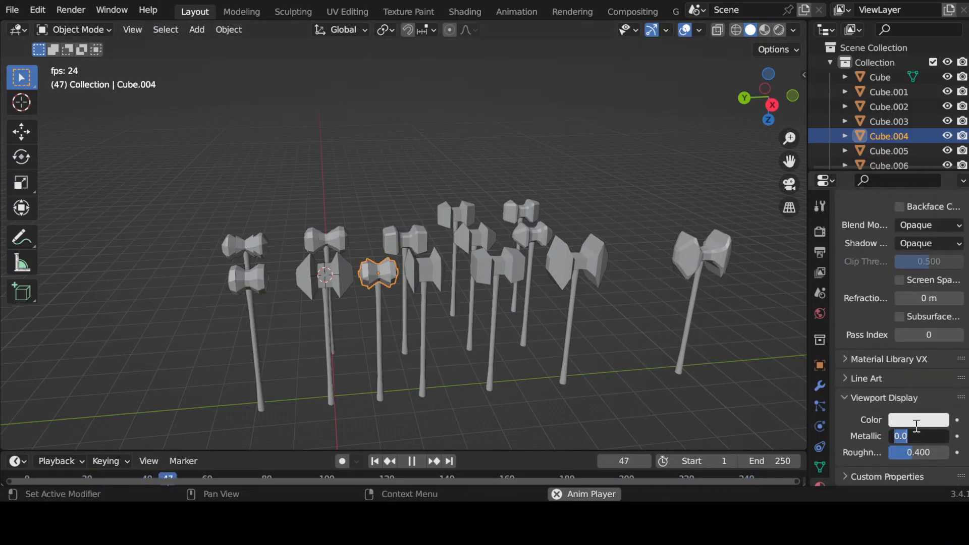
pyautogui.click(917, 421)
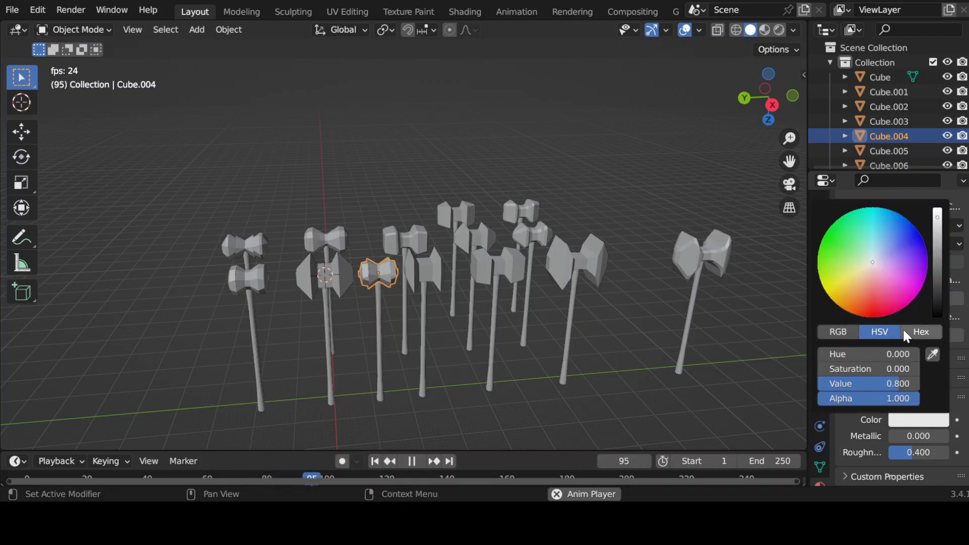
pyautogui.scroll(-5, 889, 279)
pyautogui.scroll(-4, 890, 279)
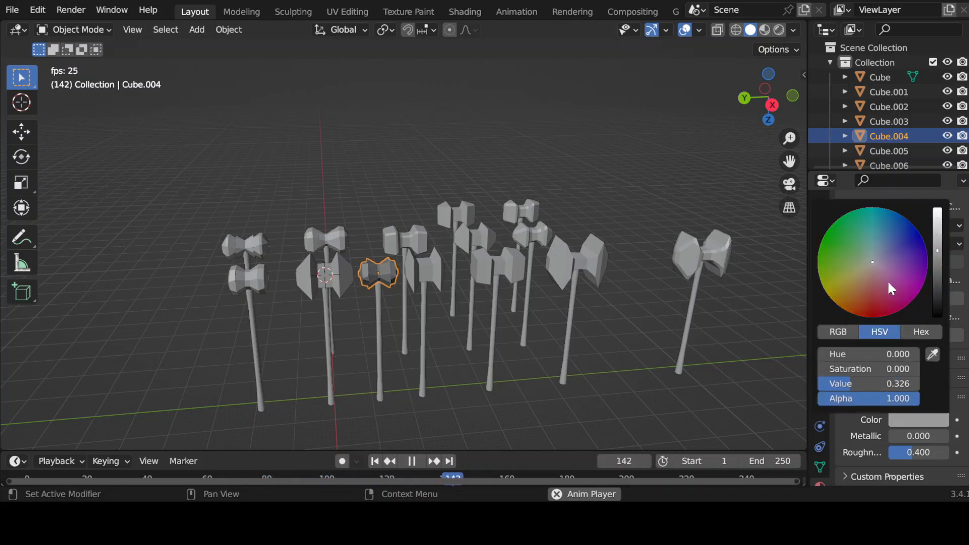
# - Assign Material.001 to the thin-bladed axe head and the hammer head beside it in the front row
pyautogui.moveTo(568, 272); pyautogui.dragTo(567, 254, button='middle')
pyautogui.click(428, 252)
pyautogui.moveTo(428, 251); pyautogui.dragTo(439, 288, button='middle')
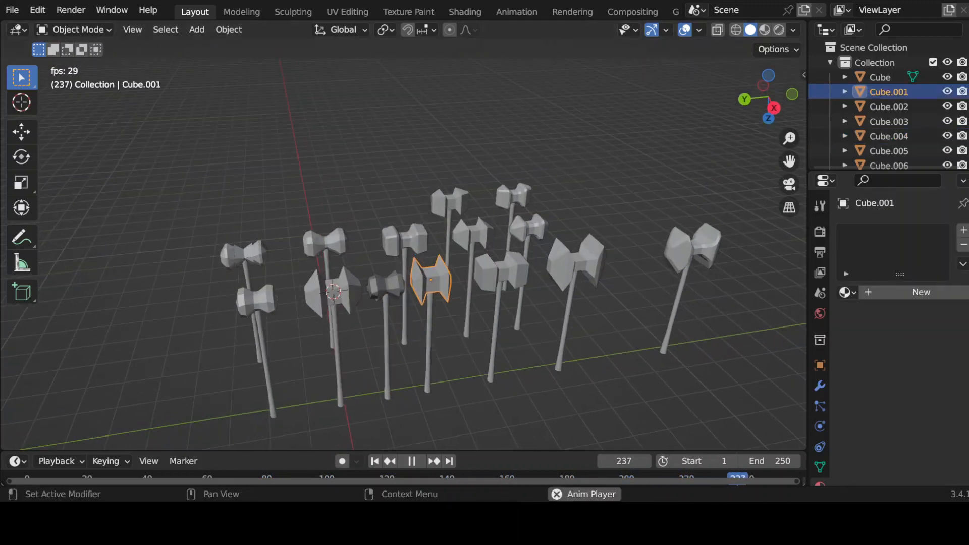
pyautogui.click(847, 292)
pyautogui.click(746, 329)
pyautogui.moveTo(555, 303); pyautogui.dragTo(502, 297, button='middle')
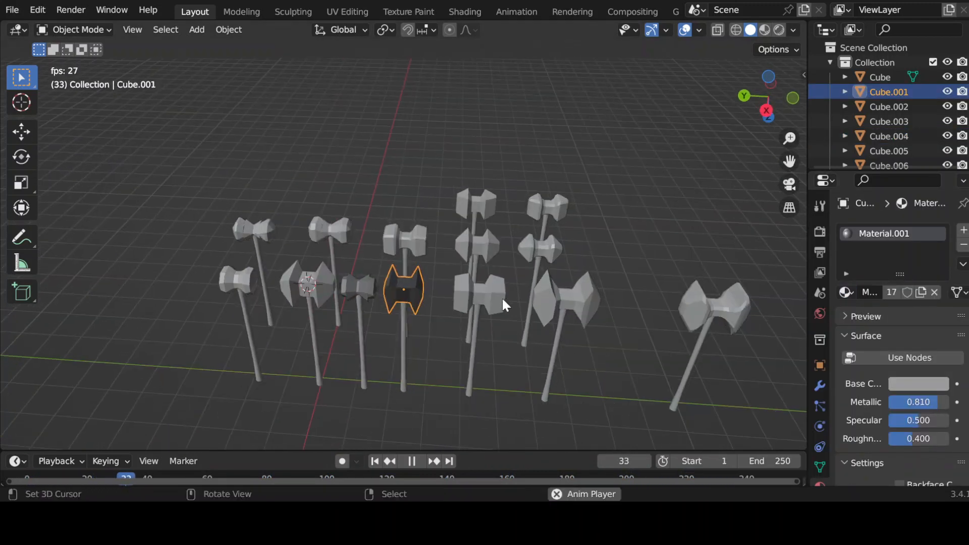
pyautogui.click(502, 297)
pyautogui.click(848, 298)
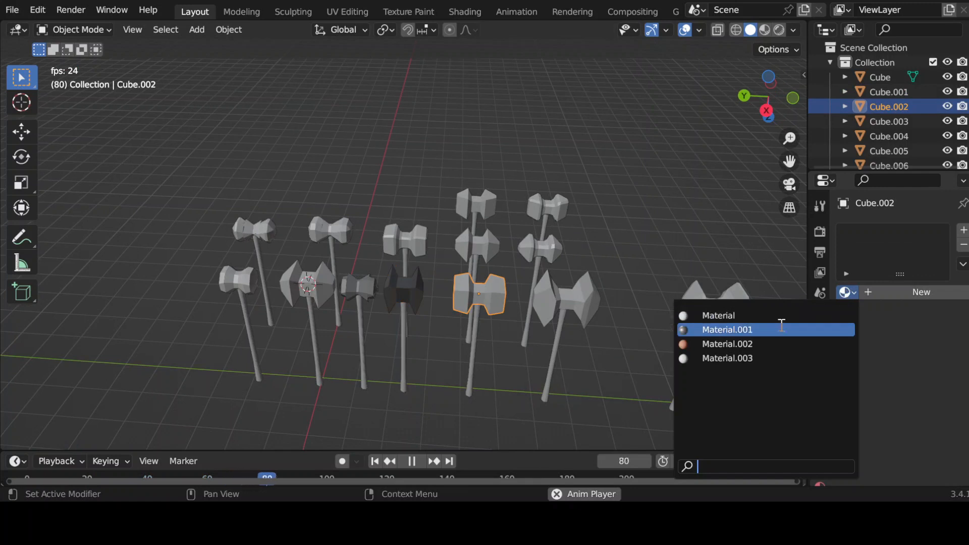
pyautogui.click(732, 329)
# - Assign Material.001 to the large sharp-edged axe head and the beveled head at the front row's negative-Y end
pyautogui.click(546, 305)
pyautogui.click(847, 293)
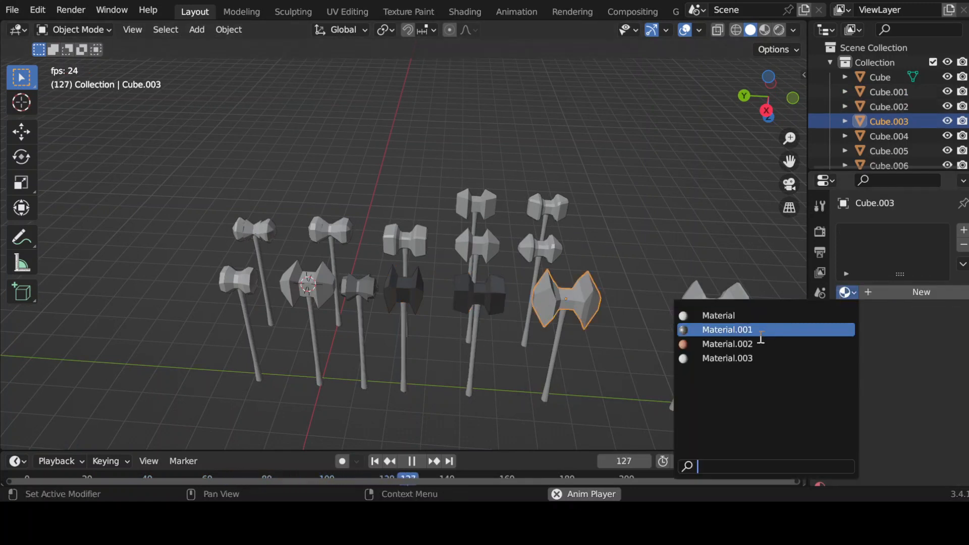
pyautogui.click(757, 343)
pyautogui.click(847, 293)
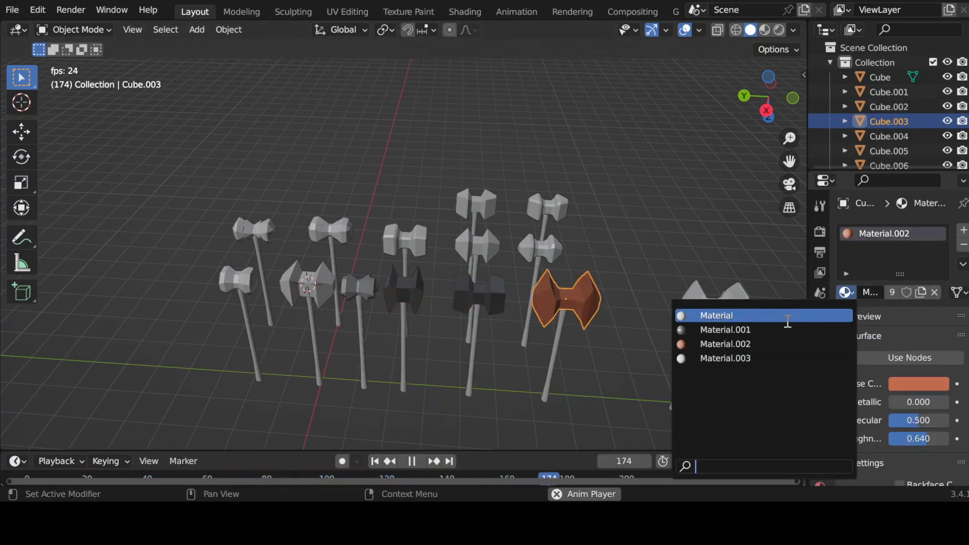
pyautogui.click(732, 329)
pyautogui.click(713, 306)
pyautogui.click(860, 292)
pyautogui.click(848, 292)
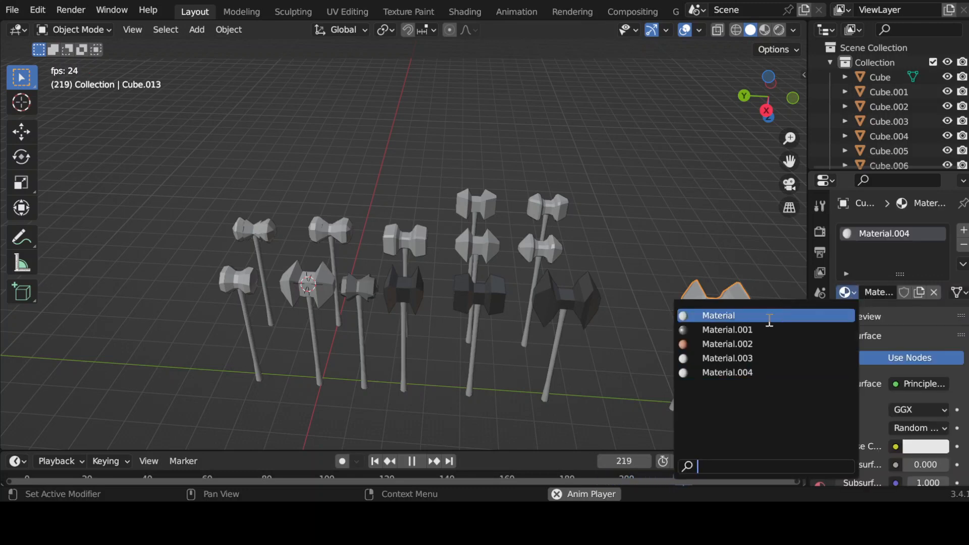
pyautogui.click(757, 329)
# - Assign Material.001 to the second-row and third-row heads nearest the negative-Y end
pyautogui.click(560, 250)
pyautogui.click(848, 292)
pyautogui.click(747, 331)
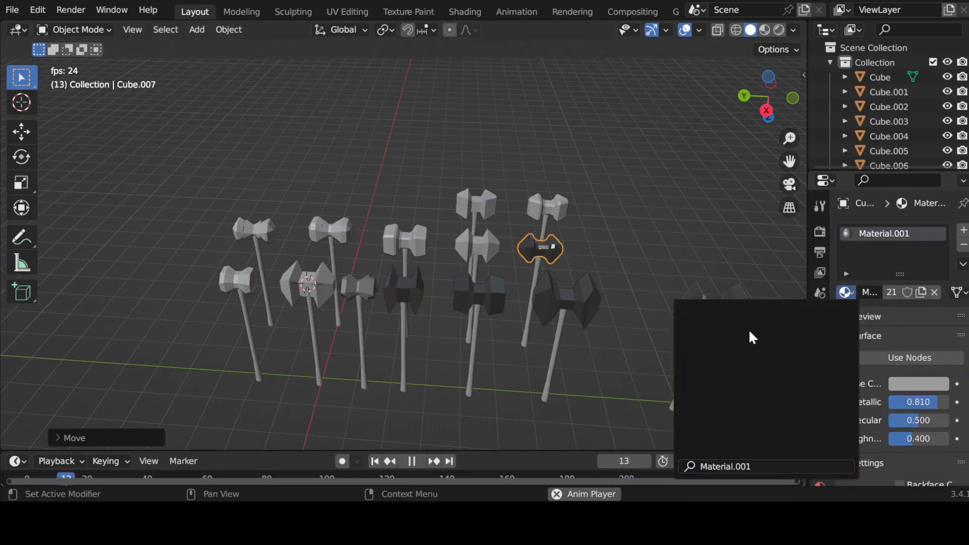
pyautogui.click(568, 214)
pyautogui.click(847, 292)
pyautogui.click(737, 329)
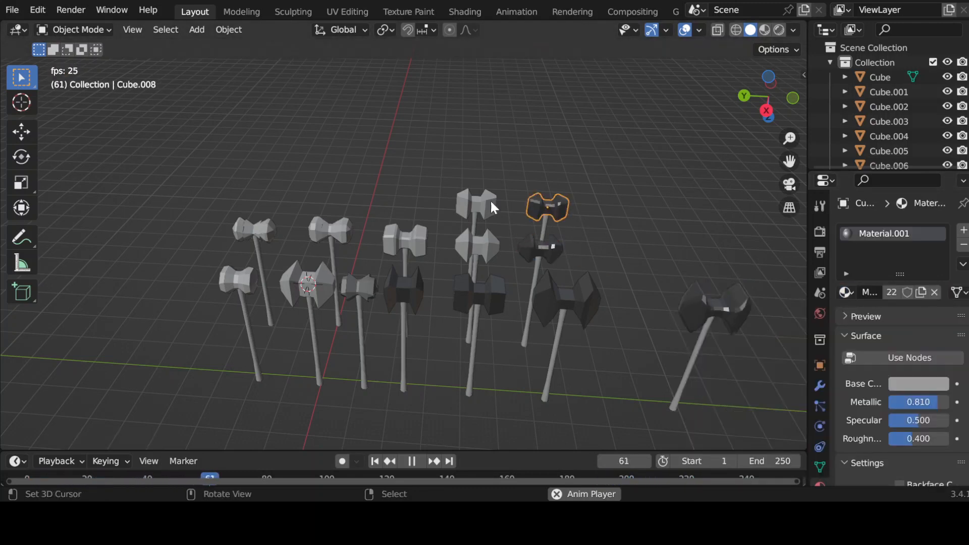
# - Assign Material.001 to the other third-row head and the second-row head in front of it
pyautogui.click(481, 201)
pyautogui.click(847, 292)
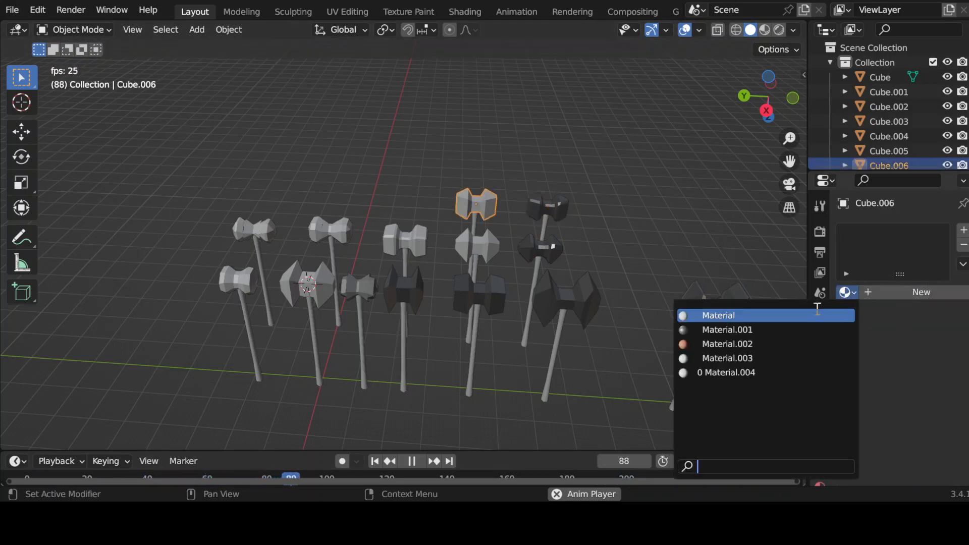
pyautogui.click(737, 328)
pyautogui.click(514, 243)
pyautogui.click(847, 292)
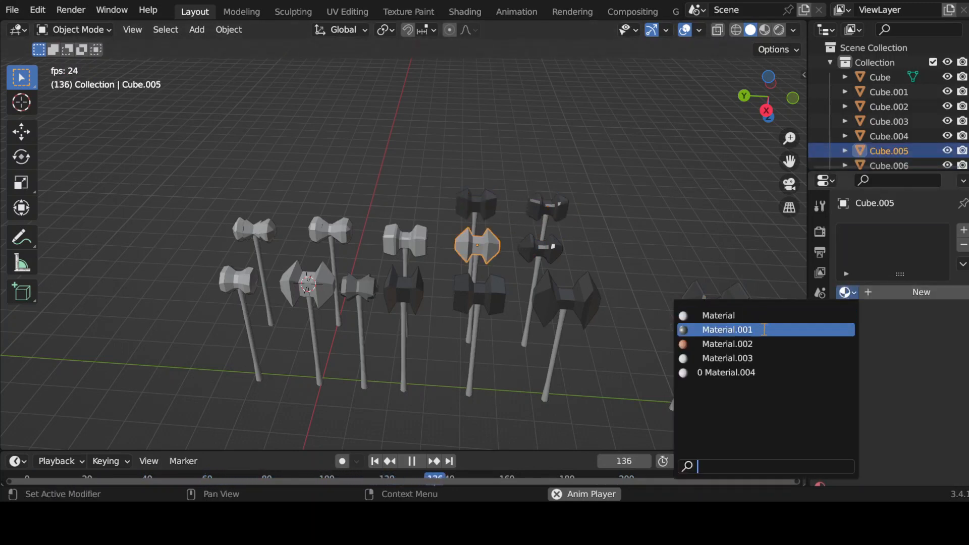
pyautogui.click(737, 342)
pyautogui.click(417, 242)
pyautogui.hotkey('ctrl', 'z')
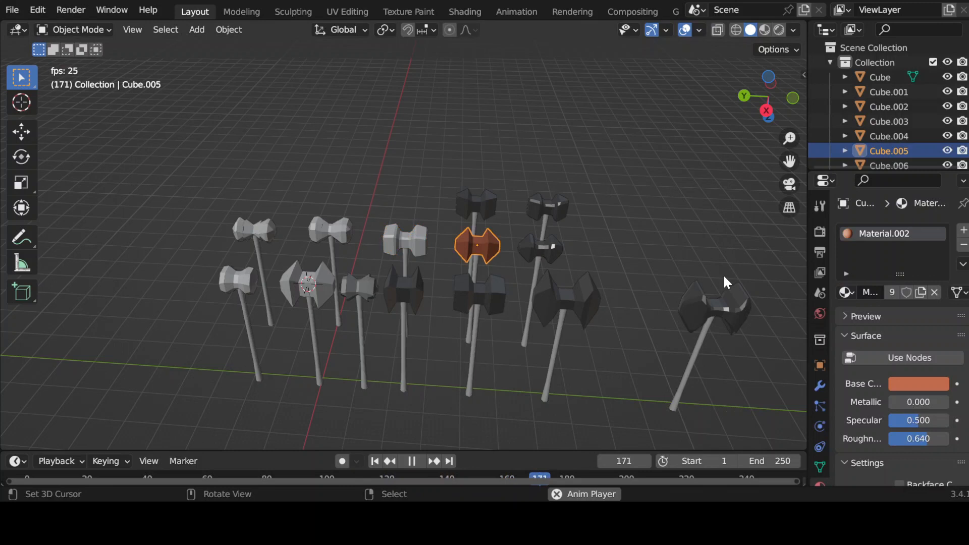
pyautogui.click(847, 292)
pyautogui.click(700, 318)
# - Assign Material.001 to the second row's beveled hammer head and its positive-Y neighbor
pyautogui.click(413, 235)
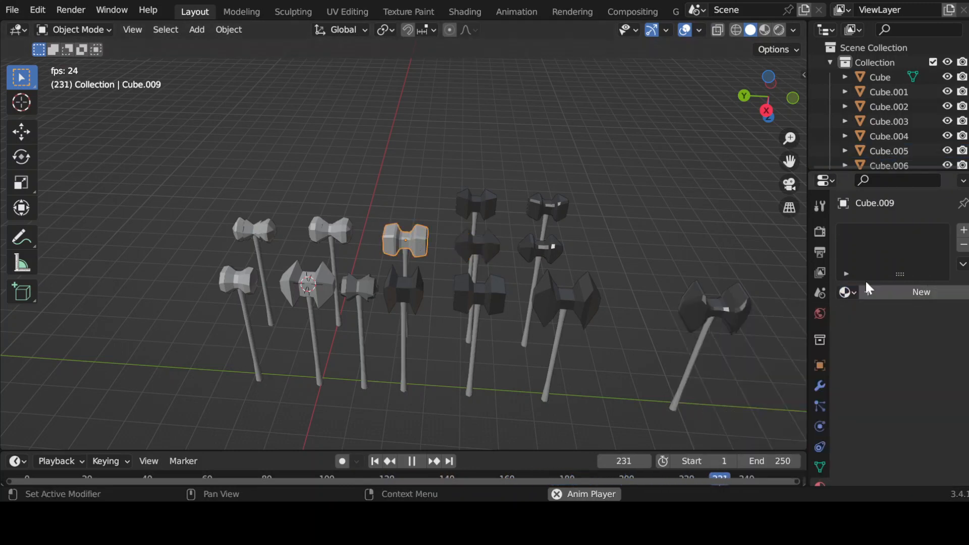
pyautogui.click(847, 292)
pyautogui.click(751, 331)
pyautogui.click(333, 233)
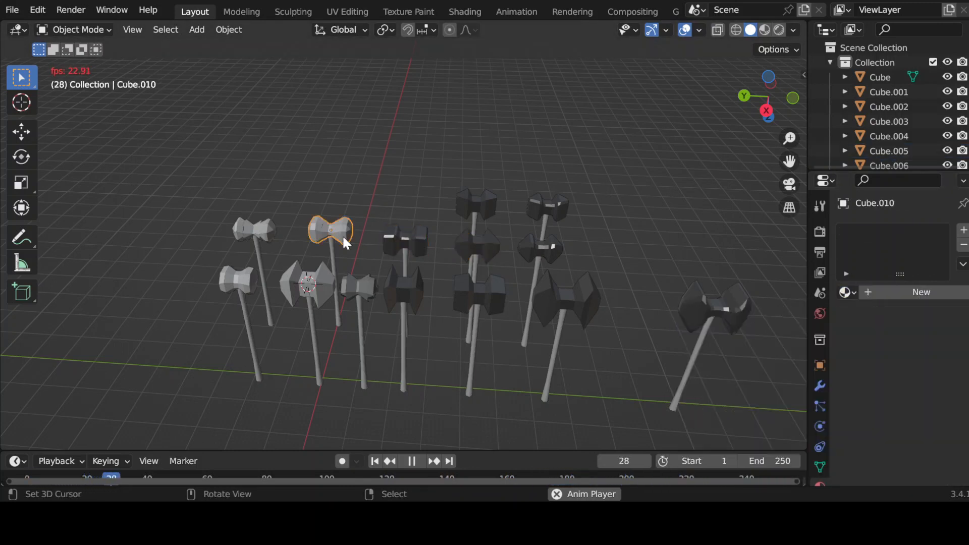
pyautogui.click(847, 292)
pyautogui.click(712, 327)
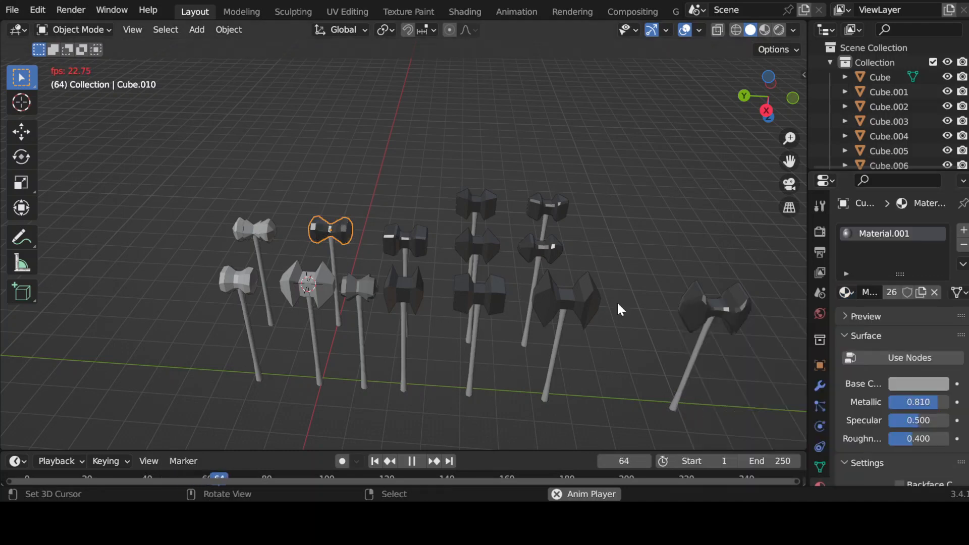
# - Assign Material.001 to the small beveled front-row head and the original axe head at the 3D cursor
pyautogui.click(374, 297)
pyautogui.click(847, 293)
pyautogui.click(759, 333)
pyautogui.click(297, 288)
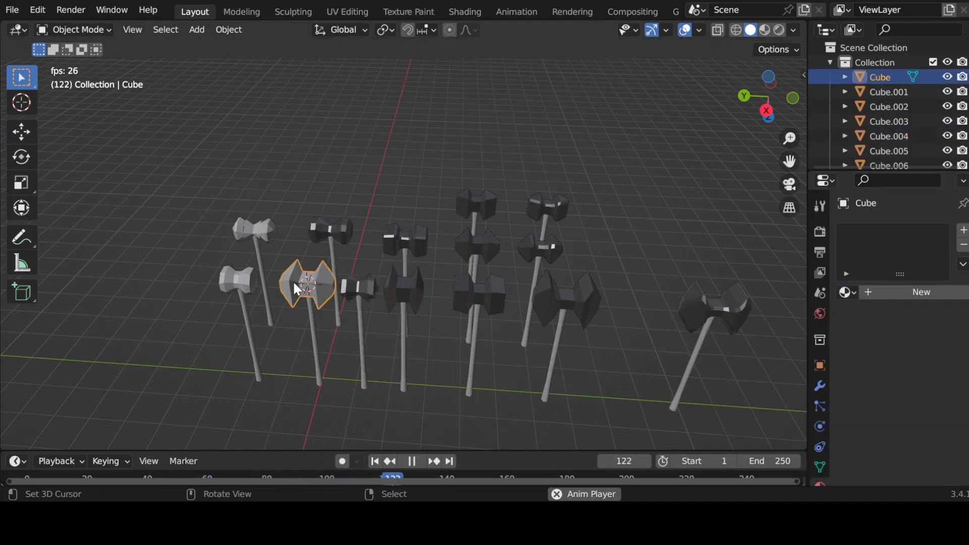
pyautogui.click(847, 293)
pyautogui.click(703, 314)
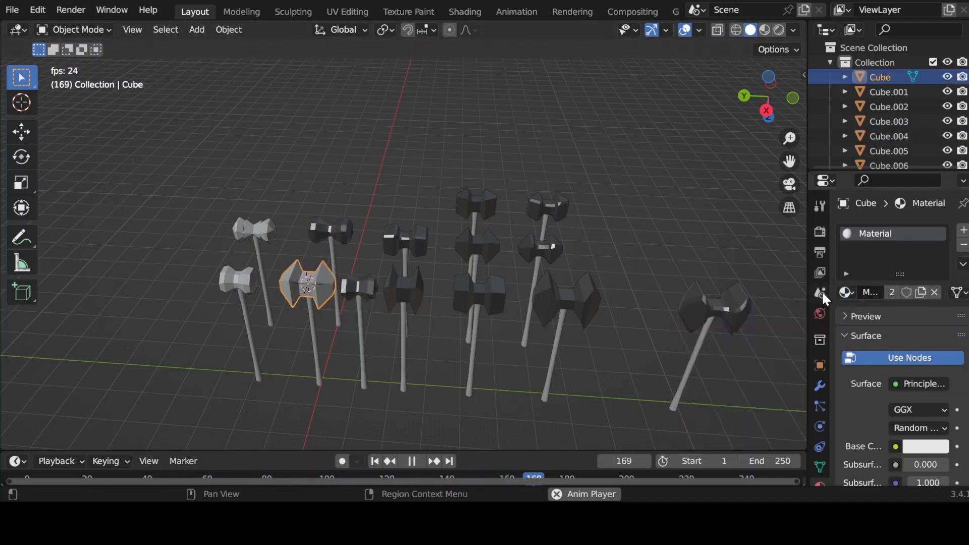
pyautogui.click(846, 293)
pyautogui.click(768, 329)
# - Assign Material.001 to the last two plain heads, at the positive-Y end of the front and second rows
pyautogui.click(237, 280)
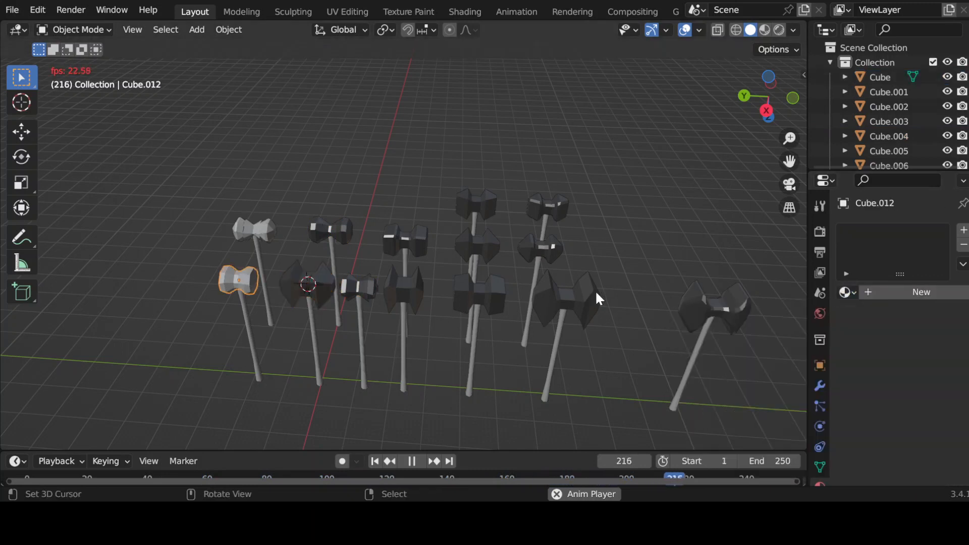
pyautogui.click(847, 293)
pyautogui.click(768, 329)
pyautogui.click(262, 233)
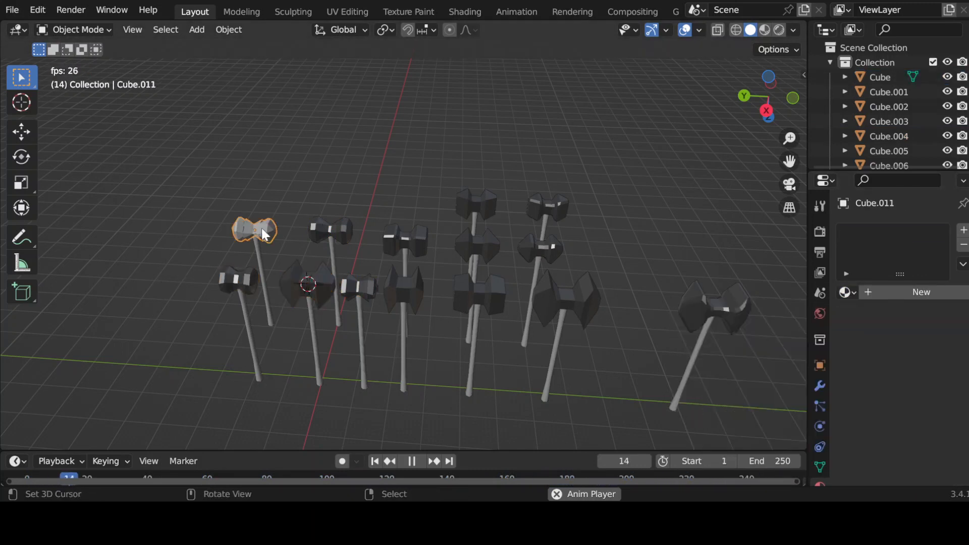
pyautogui.click(851, 293)
pyautogui.click(787, 327)
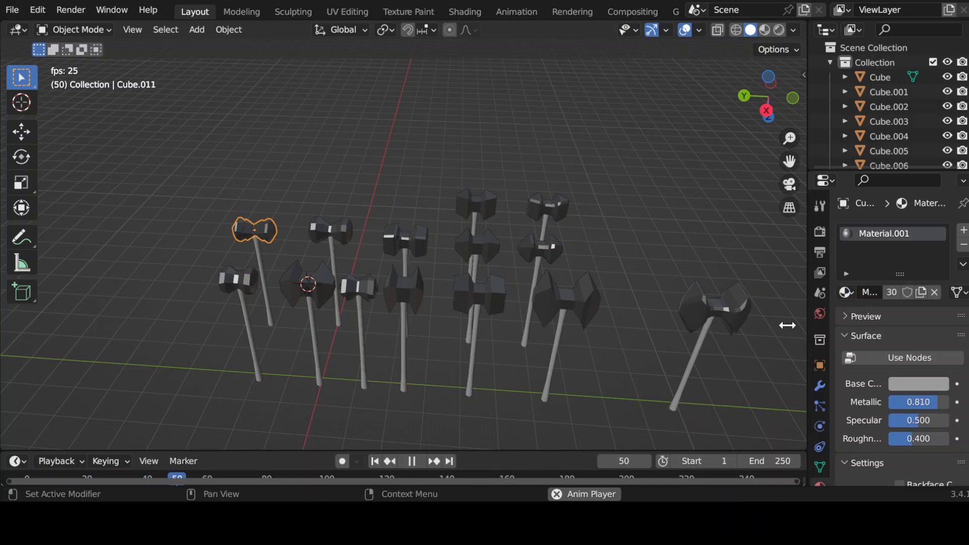
# - Assign Material.002 to the handles of the front-row hammer and the large sharp-edged axe
pyautogui.click(482, 333)
pyautogui.moveTo(480, 340); pyautogui.dragTo(631, 295, button='middle')
pyautogui.click(848, 292)
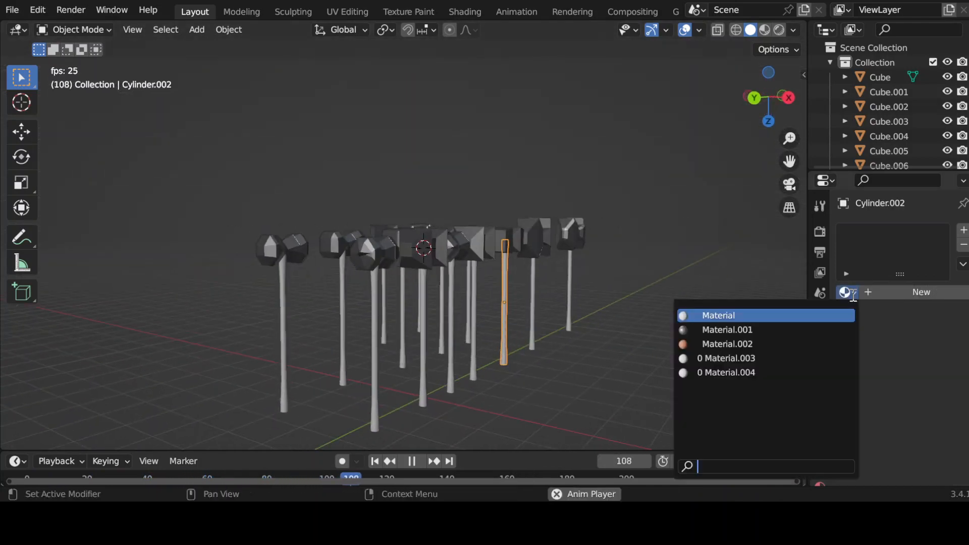
pyautogui.click(800, 343)
pyautogui.rightClick(532, 297)
pyautogui.moveTo(526, 297); pyautogui.dragTo(568, 297, button='middle')
pyautogui.click(847, 292)
pyautogui.click(800, 344)
# - Assign Material.002 to the handles of the front row's negative-Y end axe and the thin-bladed axe
pyautogui.rightClick(672, 285)
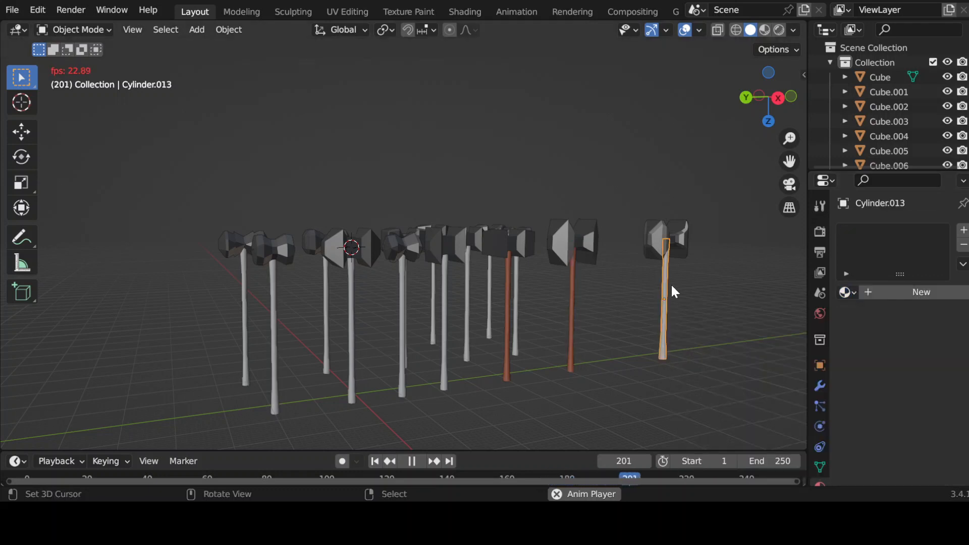
pyautogui.click(848, 293)
pyautogui.click(800, 343)
pyautogui.rightClick(447, 328)
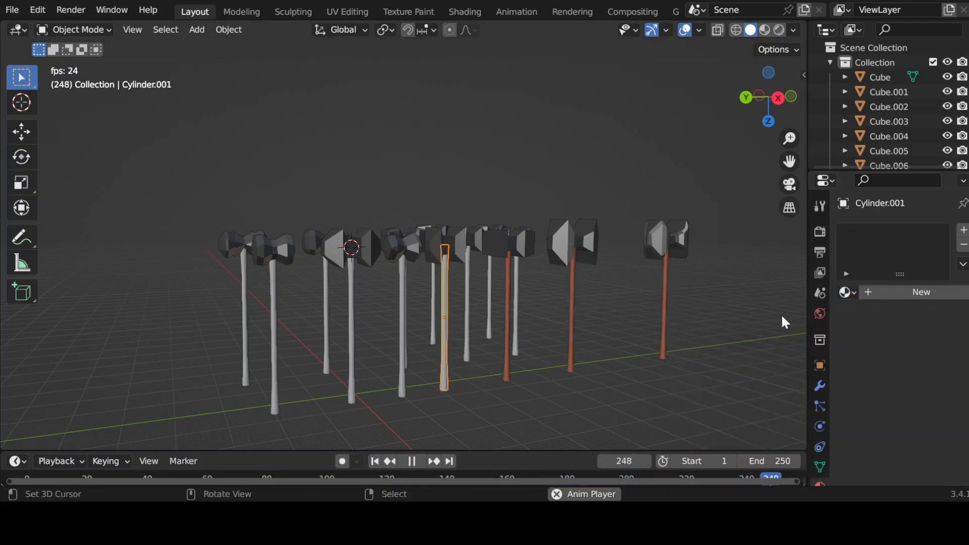
pyautogui.click(847, 293)
pyautogui.click(768, 344)
# - Assign Material.002 to the handles of the small beveled front-row axe and the original axe at the 3D cursor
pyautogui.rightClick(403, 311)
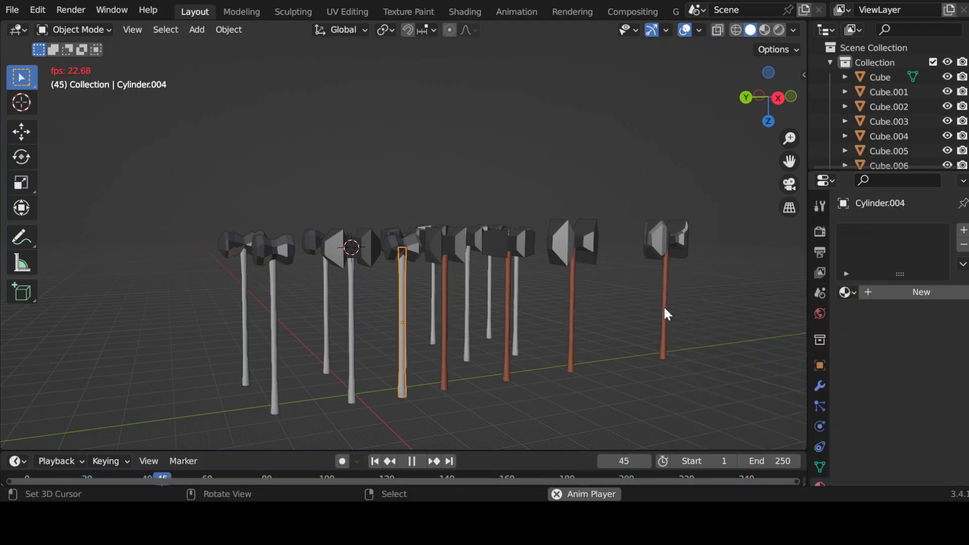
pyautogui.click(847, 293)
pyautogui.click(746, 344)
pyautogui.click(846, 292)
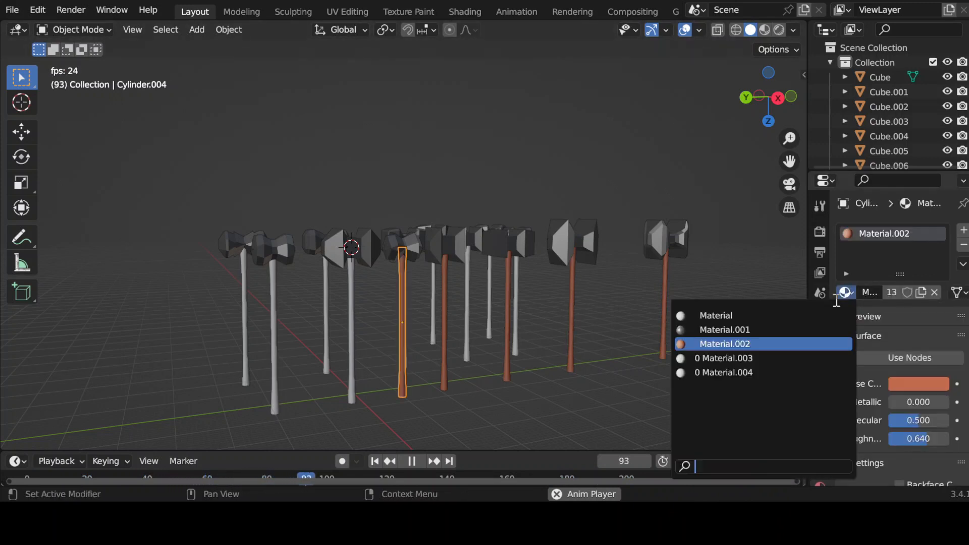
pyautogui.rightClick(357, 303)
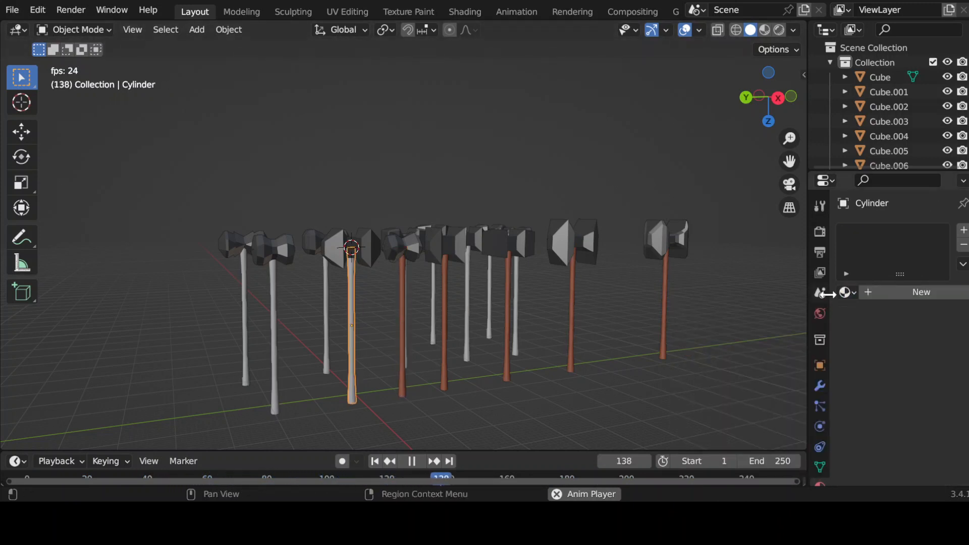
pyautogui.click(847, 293)
pyautogui.click(763, 343)
# - Assign Material.002 to the two plain handles at the positive-Y end of the front and second rows
pyautogui.rightClick(273, 310)
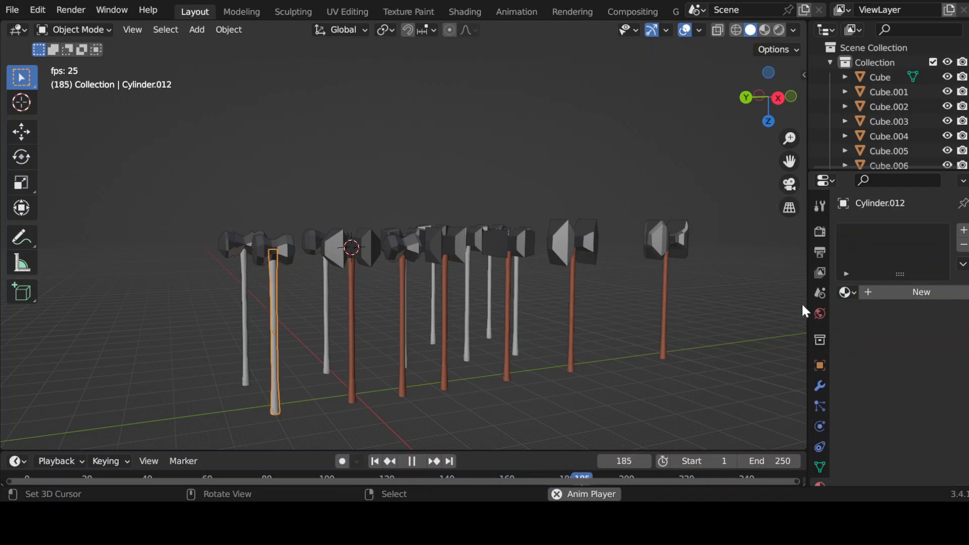
pyautogui.click(847, 292)
pyautogui.click(757, 342)
pyautogui.rightClick(248, 290)
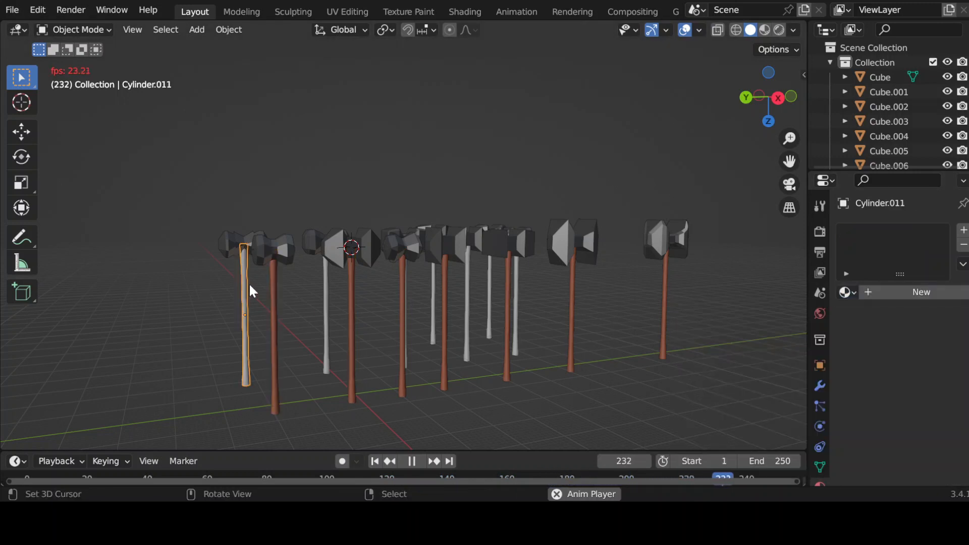
pyautogui.click(851, 292)
pyautogui.click(778, 342)
# - Assign Material.002 to the second row's next two plain handles, working from the positive-Y end toward negative Y
pyautogui.moveTo(348, 303); pyautogui.dragTo(510, 342, button='middle')
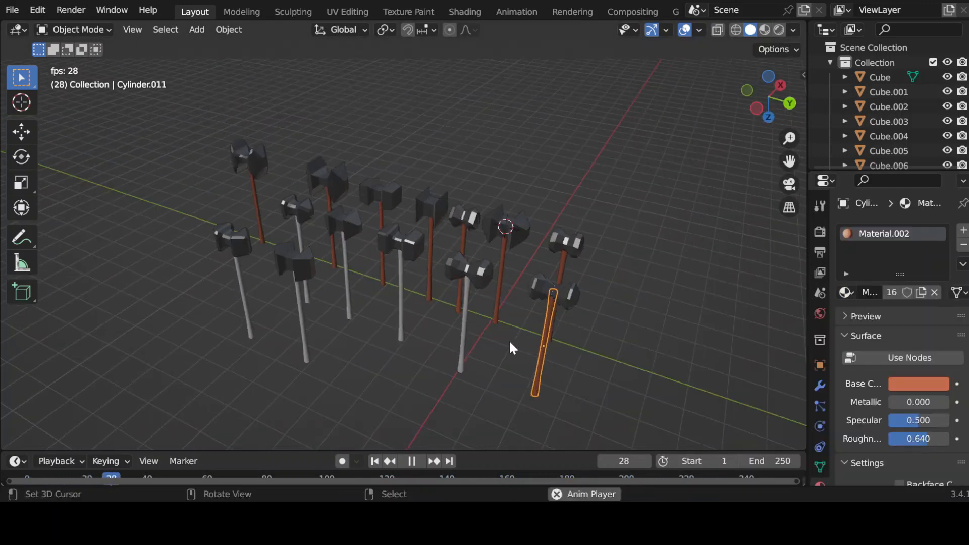
pyautogui.rightClick(463, 328)
pyautogui.click(847, 293)
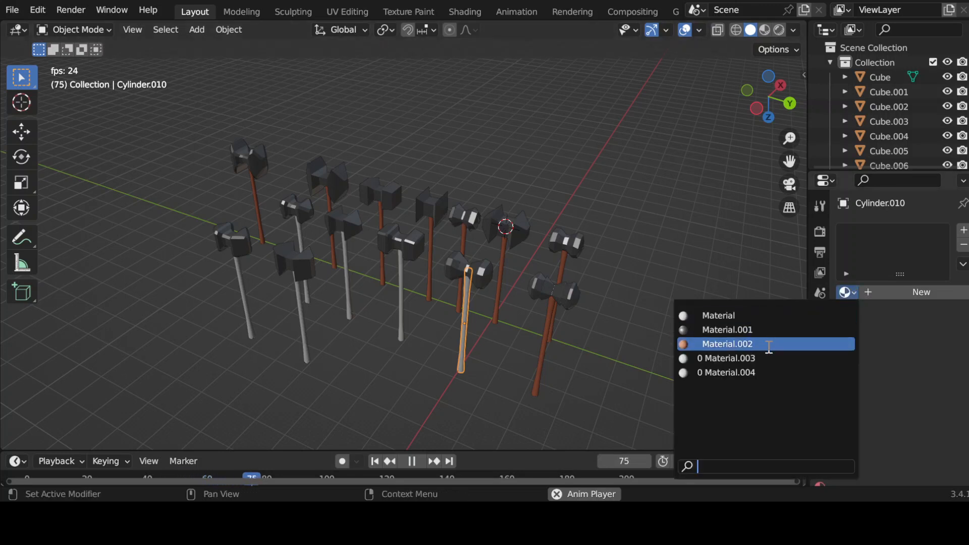
pyautogui.click(768, 343)
pyautogui.rightClick(402, 302)
pyautogui.click(847, 292)
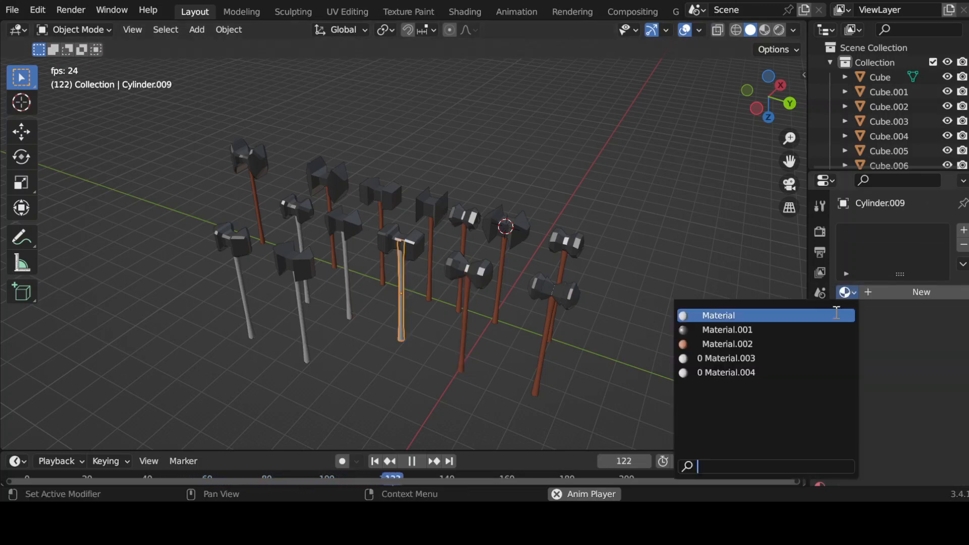
pyautogui.click(768, 342)
# - Assign Material.002 to the last two plain handles in the second row, at its negative-Y end
pyautogui.rightClick(348, 302)
pyautogui.click(848, 292)
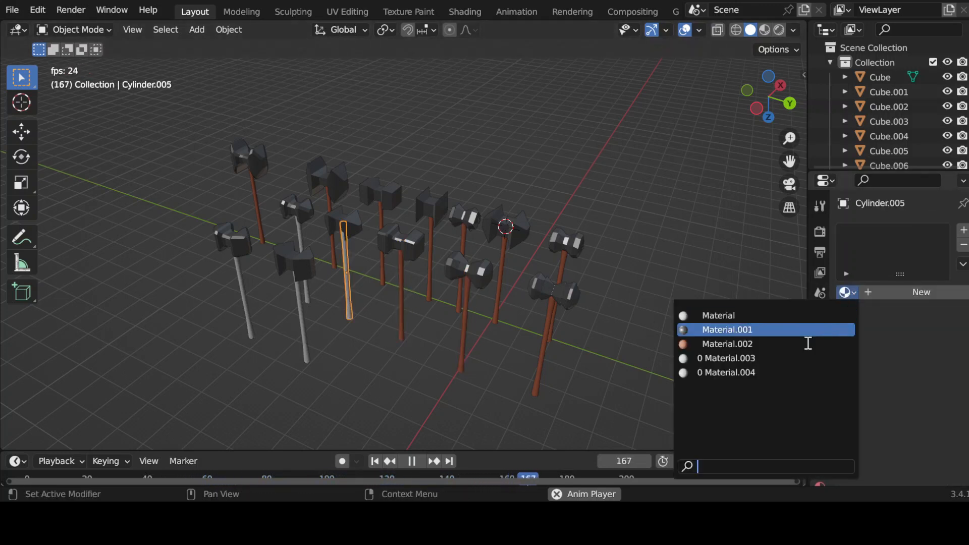
pyautogui.click(806, 342)
pyautogui.rightClick(299, 238)
pyautogui.click(847, 293)
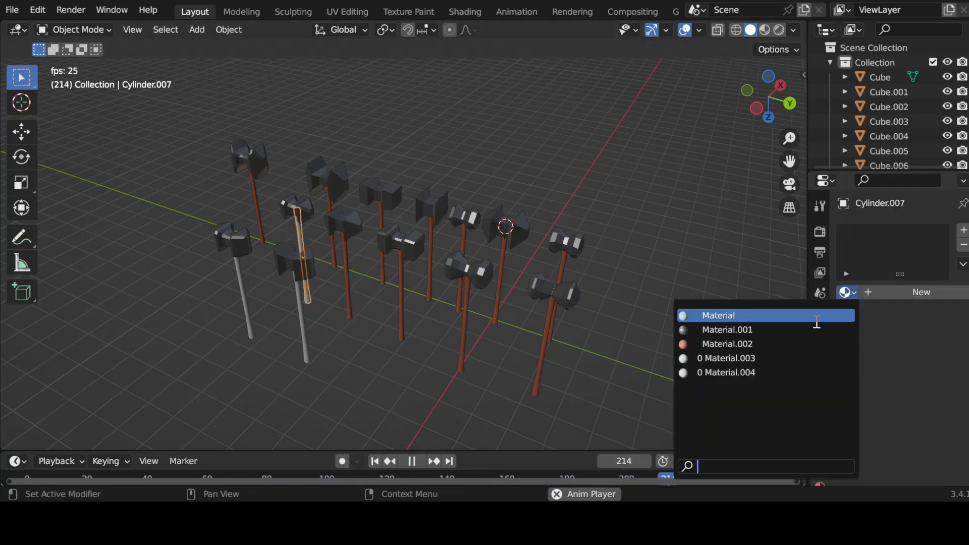
pyautogui.click(800, 329)
pyautogui.click(847, 293)
pyautogui.click(747, 344)
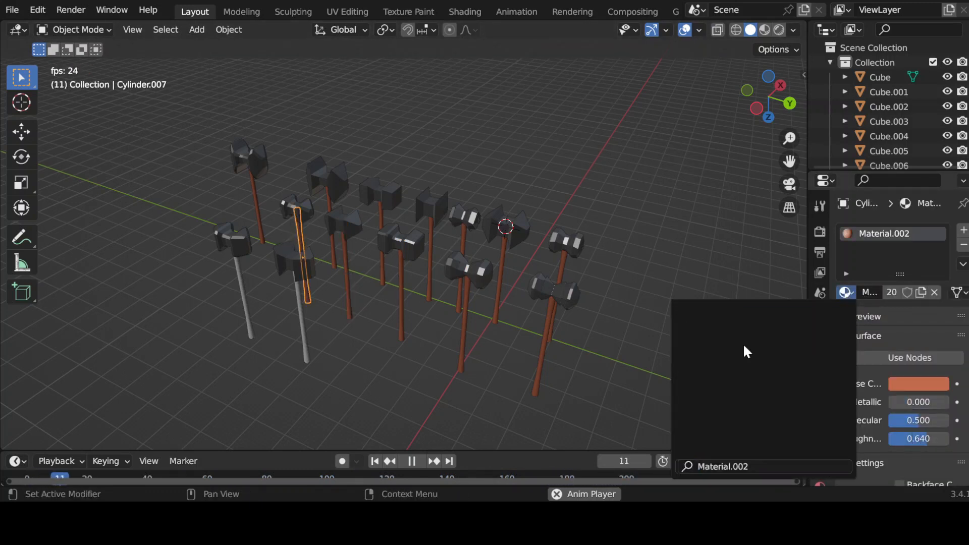
# - Assign Material.002 to the two remaining plain handles in the third row
pyautogui.rightClick(304, 325)
pyautogui.click(847, 293)
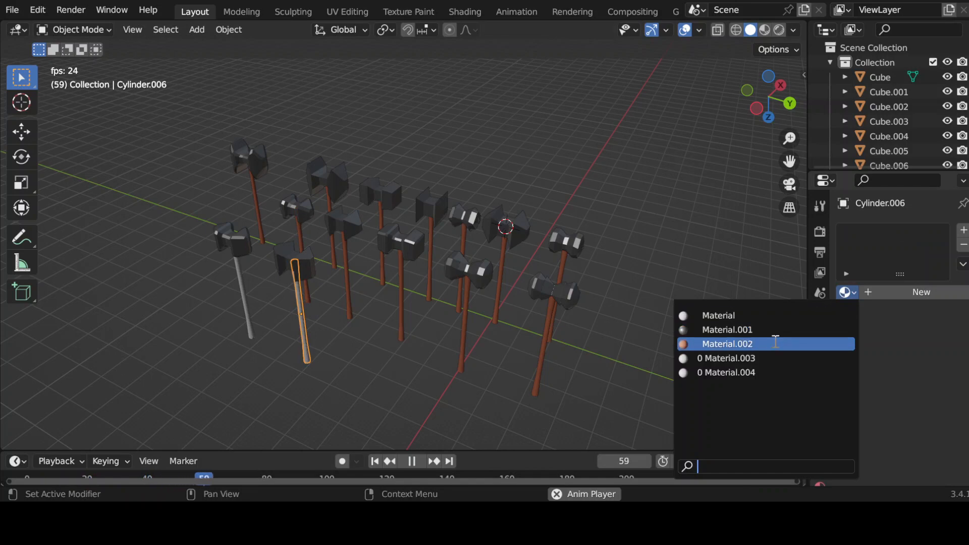
pyautogui.click(717, 343)
pyautogui.rightClick(237, 286)
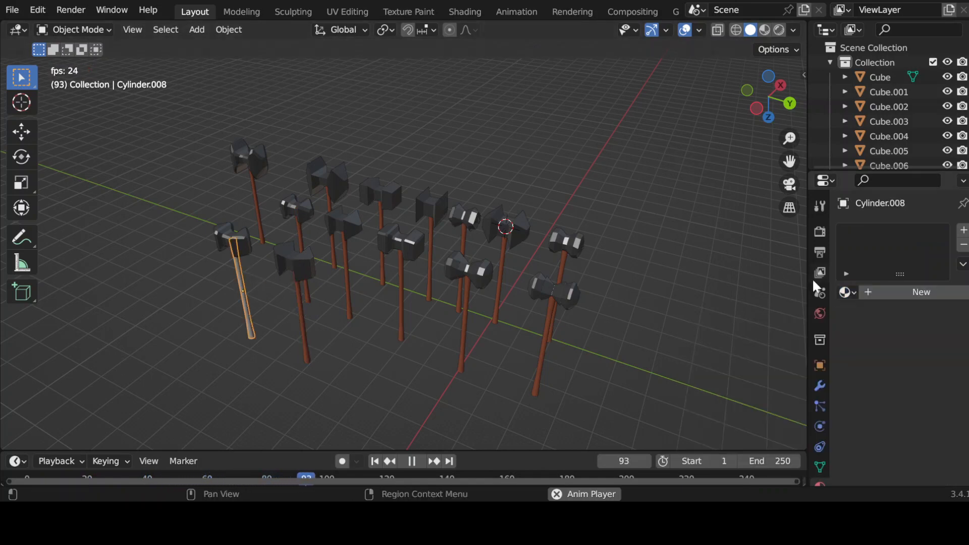
pyautogui.click(847, 293)
pyautogui.click(737, 340)
# - Check the weapons in Material Preview shading and switch the viewport to Rendered shading
pyautogui.moveTo(654, 338); pyautogui.dragTo(560, 200, button='middle')
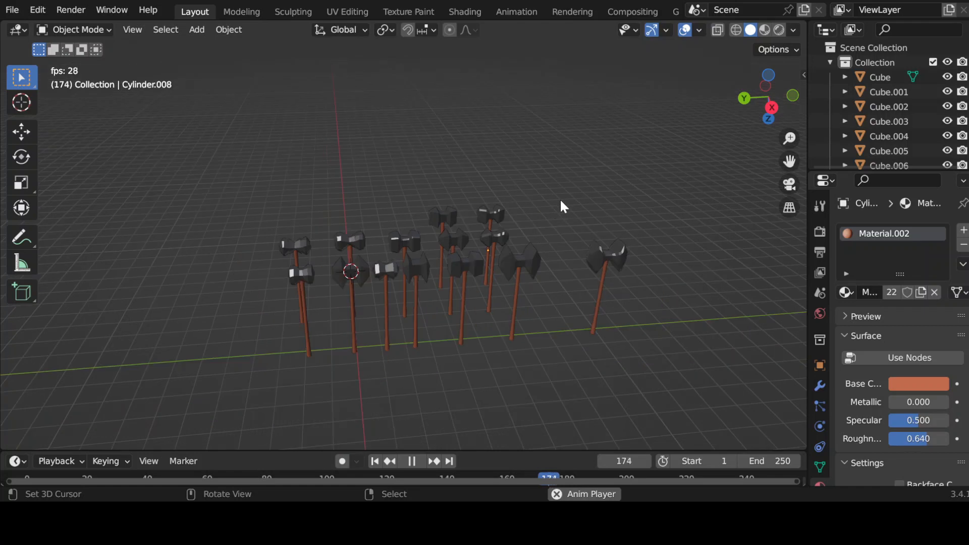
pyautogui.click(766, 30)
pyautogui.moveTo(601, 177)
pyautogui.mouseDown(button='middle')
pyautogui.moveTo(504, 156)
pyautogui.moveTo(460, 201)
pyautogui.moveTo(478, 232)
pyautogui.moveTo(697, 268)
pyautogui.moveTo(755, 175)
pyautogui.moveTo(583, 143)
pyautogui.mouseUp(button='middle')
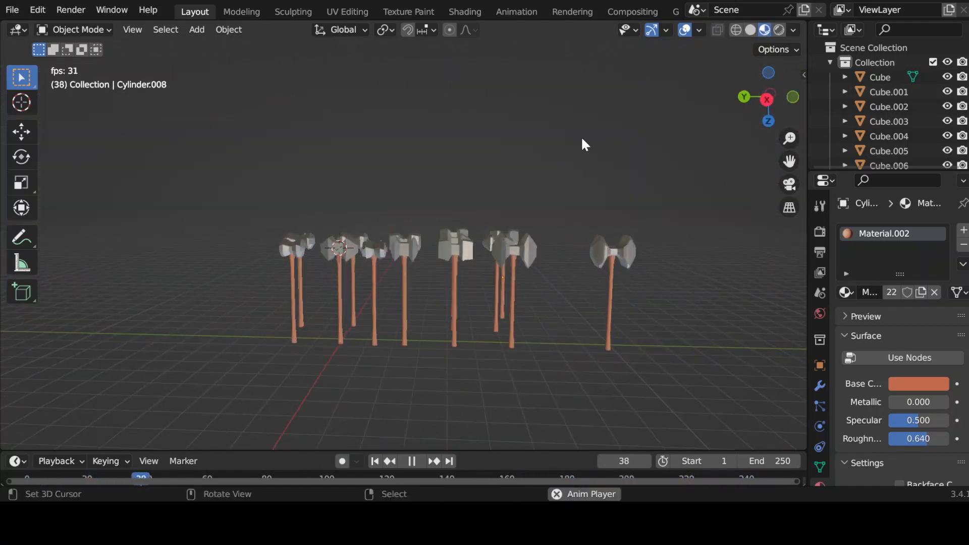
pyautogui.click(780, 30)
pyautogui.moveTo(631, 116)
pyautogui.mouseDown(button='middle')
pyautogui.moveTo(611, 161)
pyautogui.moveTo(619, 206)
pyautogui.mouseUp(button='middle')
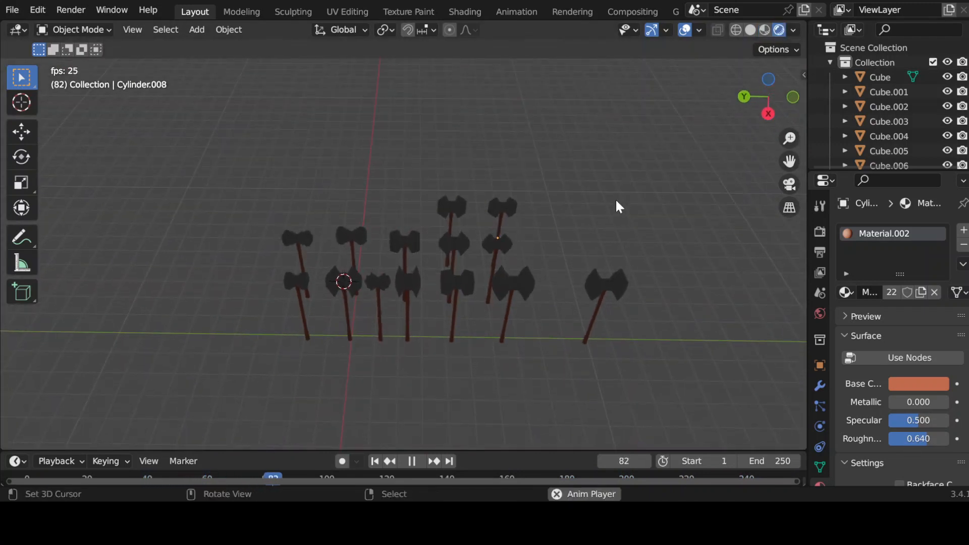
# - Add a Sun light at the 3D cursor and raise it along Z well above the weapons
pyautogui.click(197, 29)
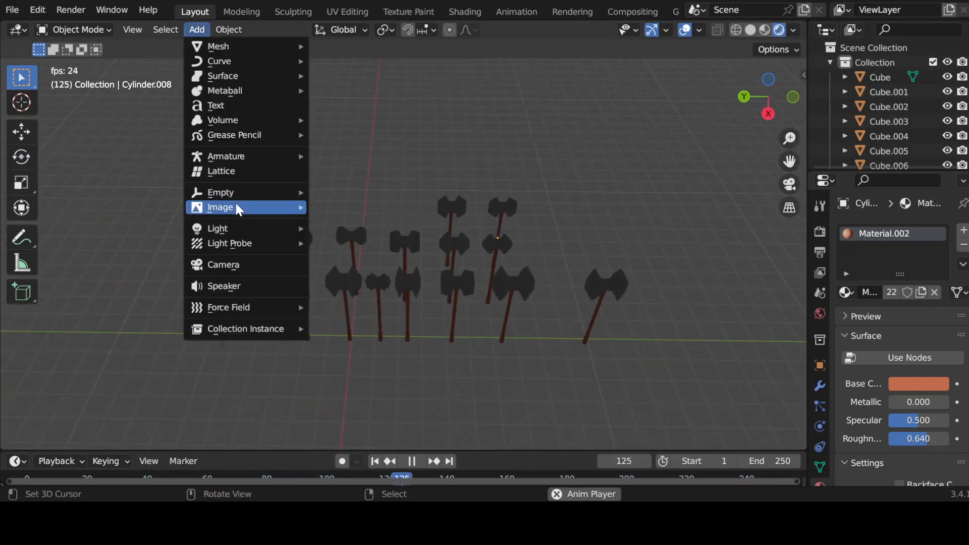
pyautogui.moveTo(242, 228)
pyautogui.click(336, 241)
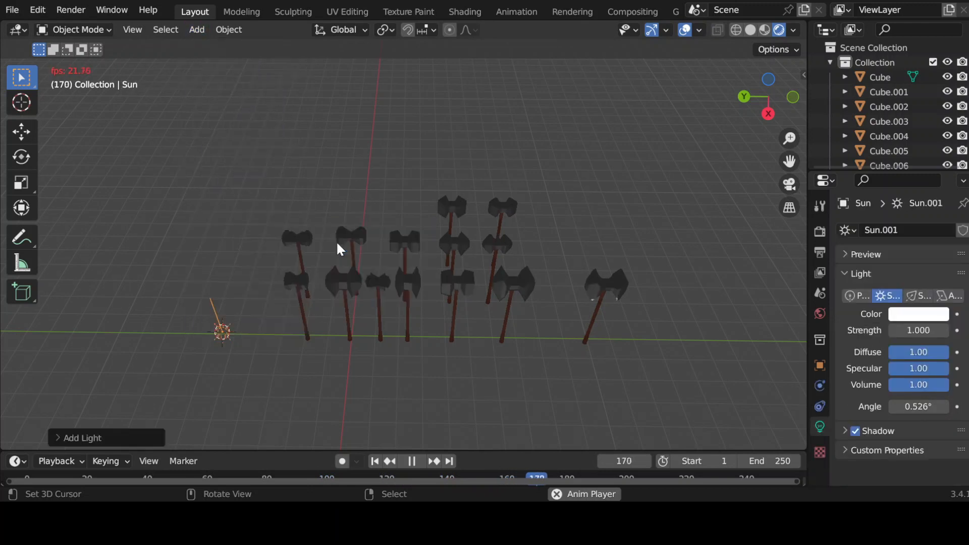
pyautogui.press('g')
pyautogui.press('z')
pyautogui.click(342, 52)
# - Rotate the Sun light around the global X axis so it points toward the rows of weapons
pyautogui.press('r')
pyautogui.press('x')
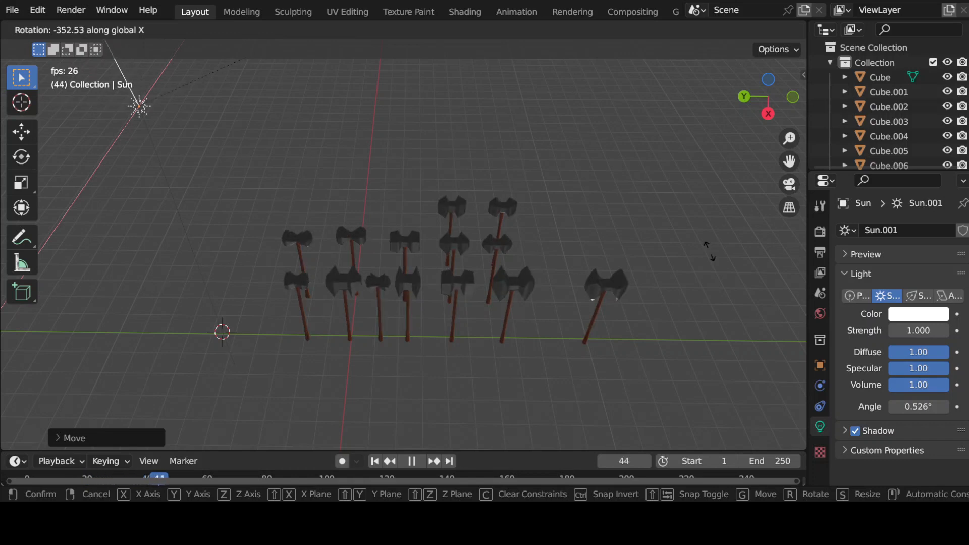
pyautogui.click(753, 411)
pyautogui.press('r')
pyautogui.press('x')
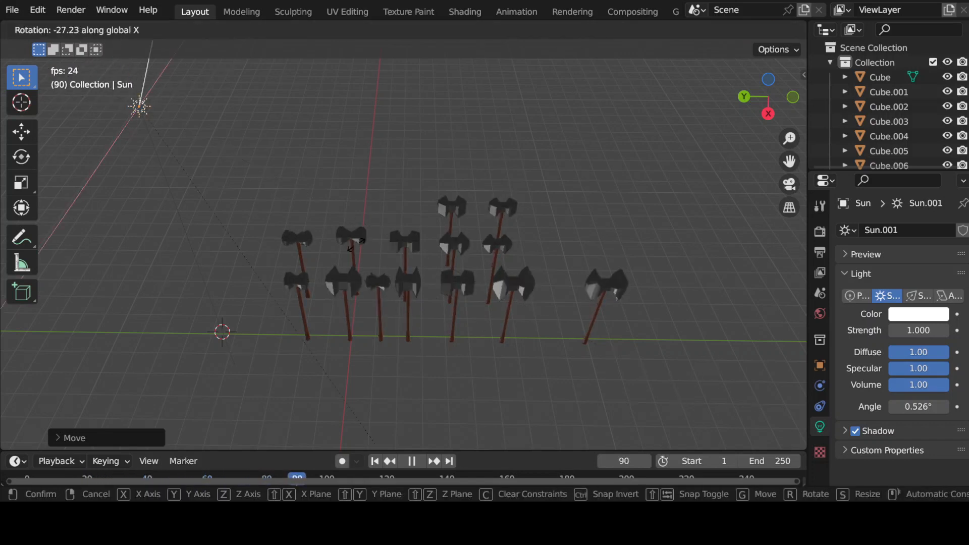
pyautogui.click(354, 227)
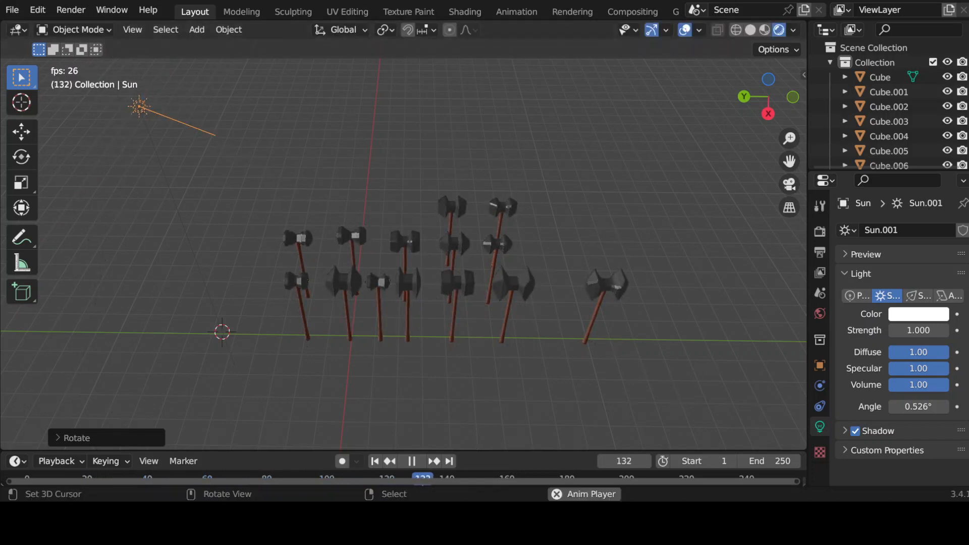
# - Set the Sun light's strength to 10
pyautogui.click(919, 329)
pyautogui.write('10')
pyautogui.press('Return')
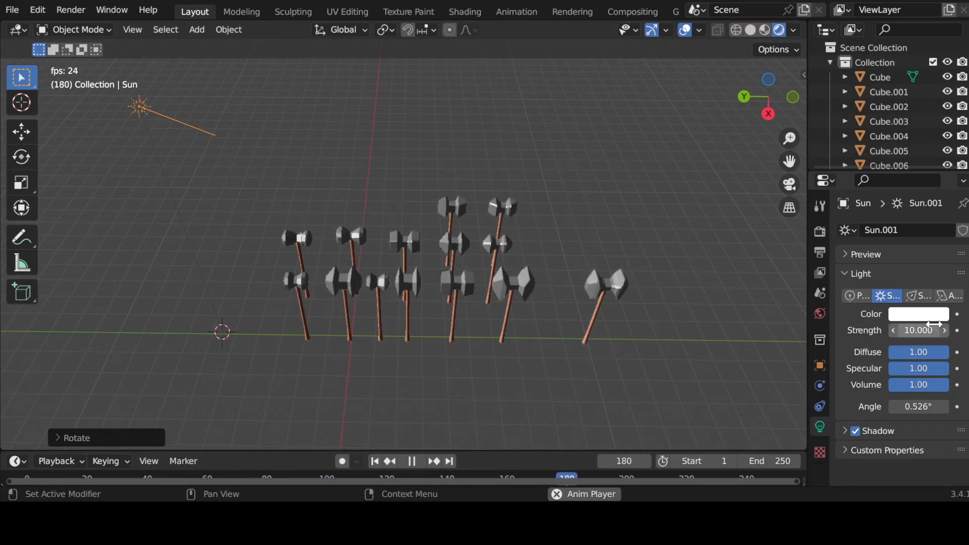
# - Rotate the Sun light around the global Z axis to adjust its direction across the weapons
pyautogui.moveTo(577, 279); pyautogui.dragTo(316, 154, button='middle')
pyautogui.press('r')
pyautogui.press('z')
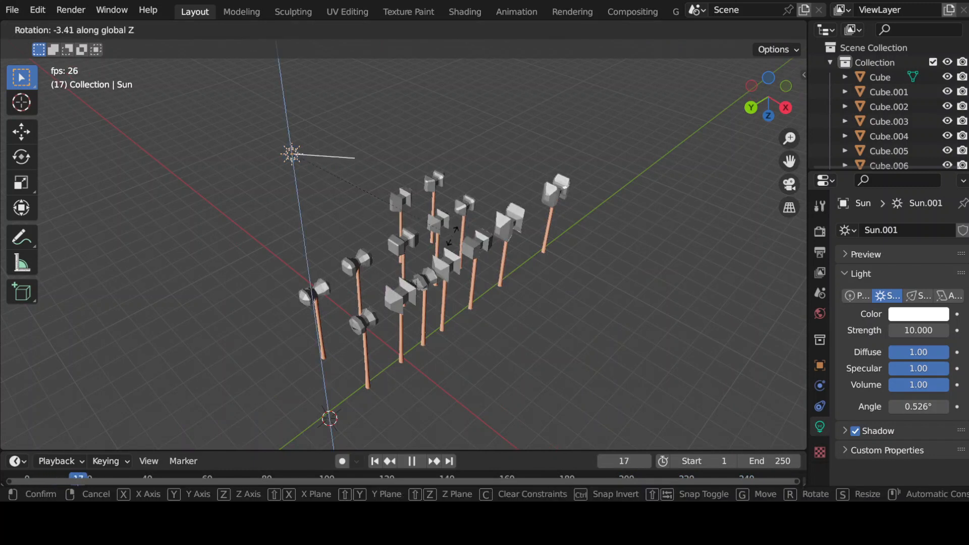